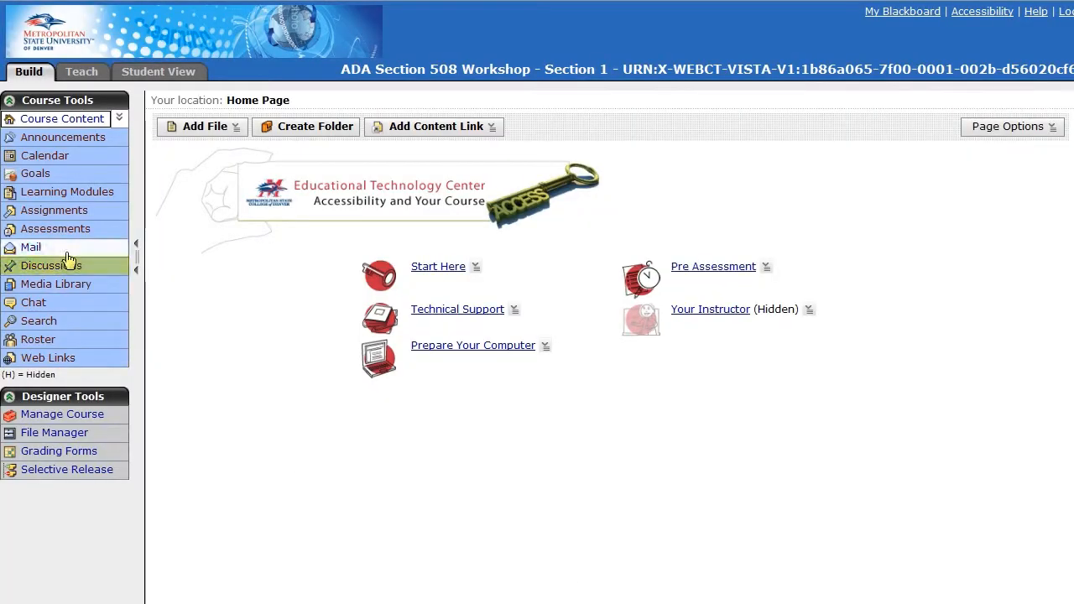
View the messages in the Resource Reflections discussion topic of the old course, and return to Course Content
click(70, 262)
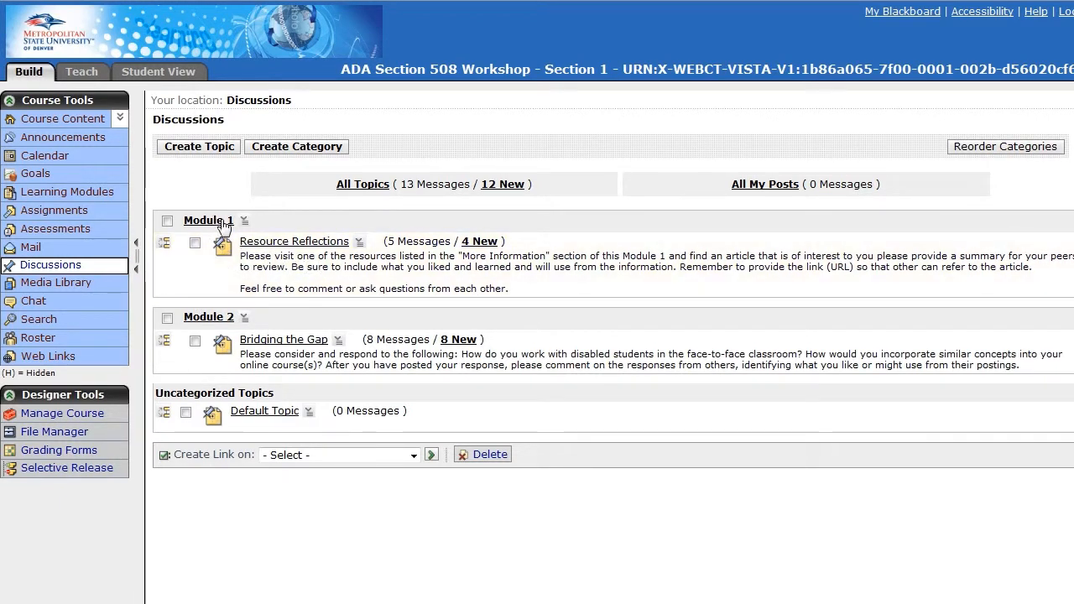
click(284, 246)
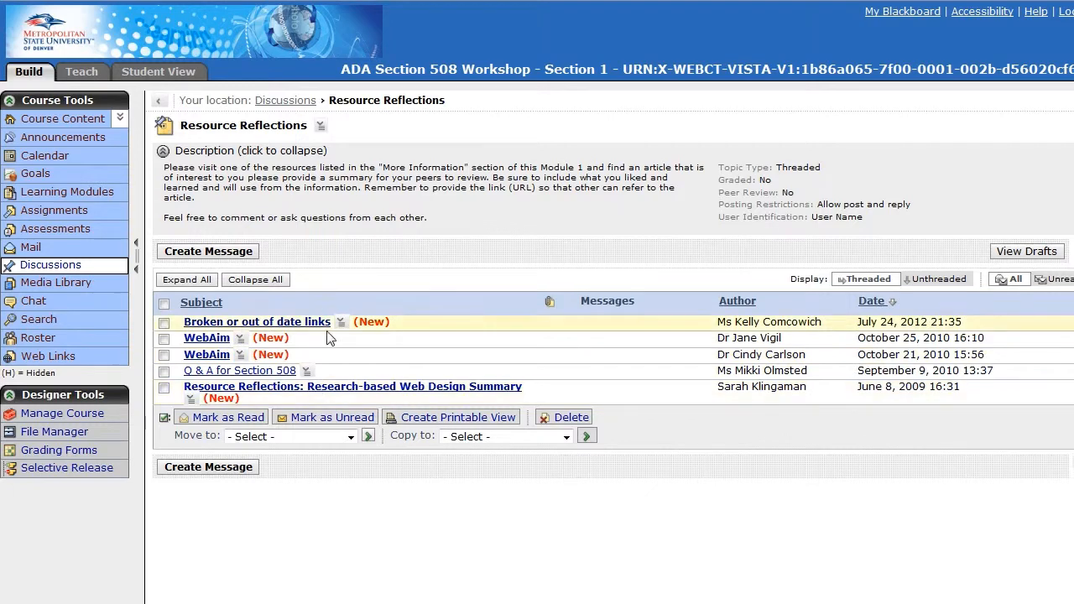
click(91, 119)
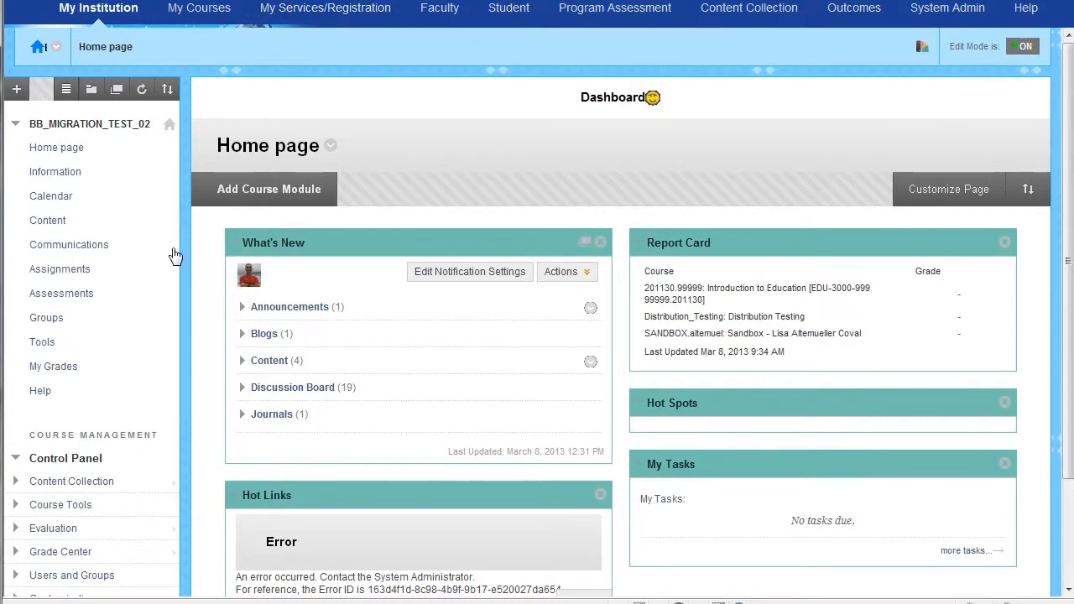
Open the Discussion Board from the migrated course's Communications area and look through its forums and descriptions
click(80, 246)
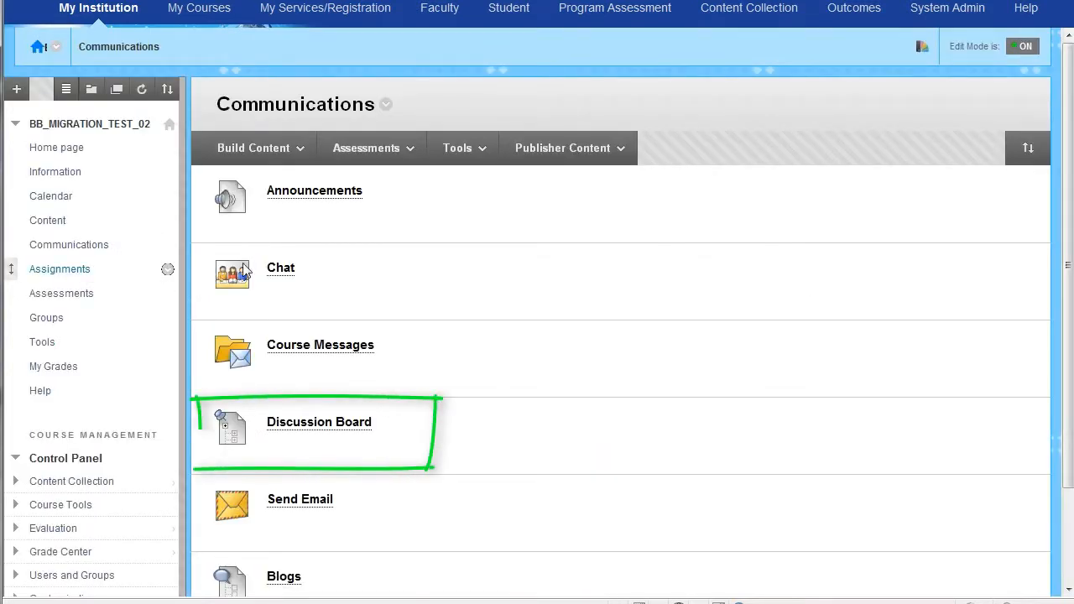
click(323, 424)
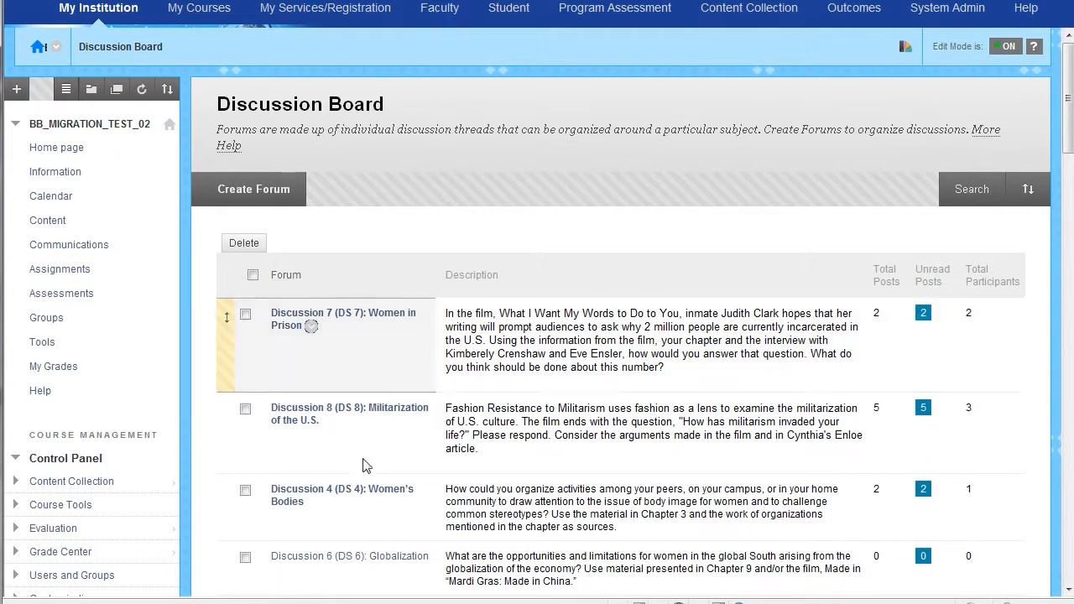
scroll(369, 342, down, 8)
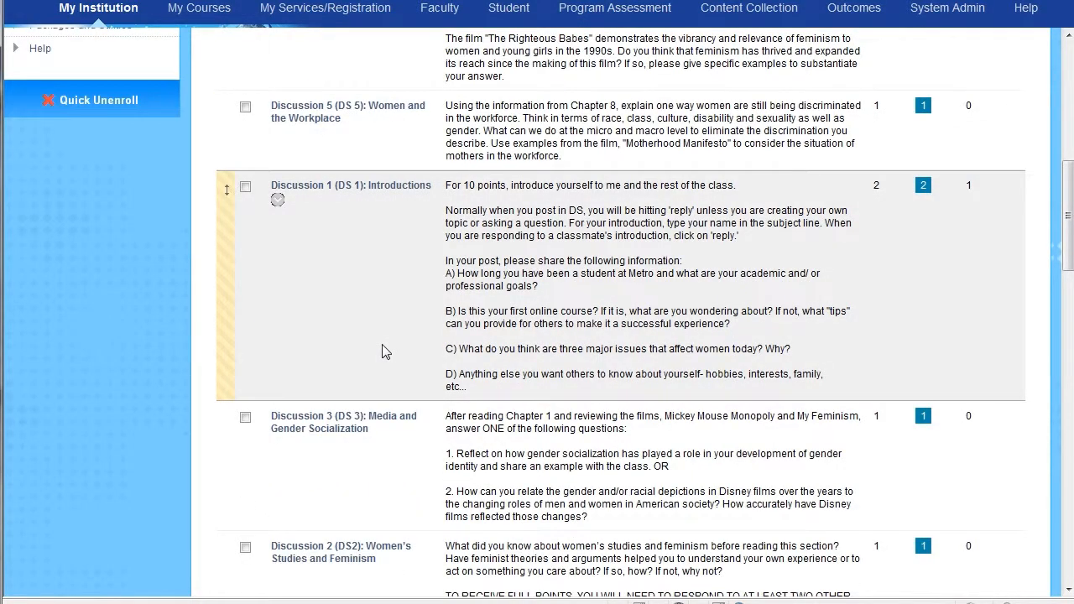
scroll(381, 351, down, 5)
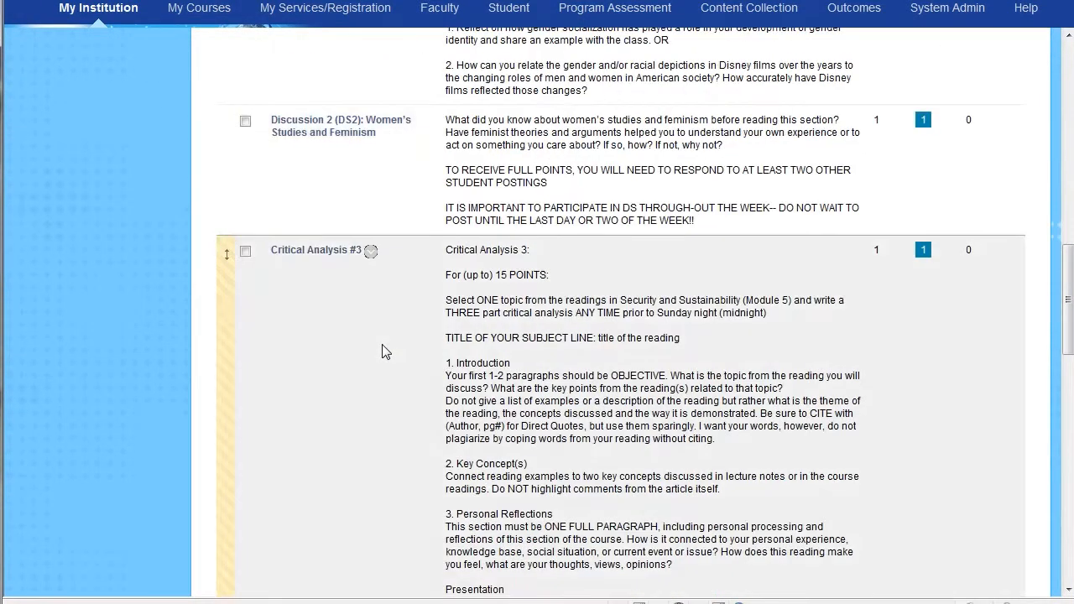
scroll(382, 350, down, 7)
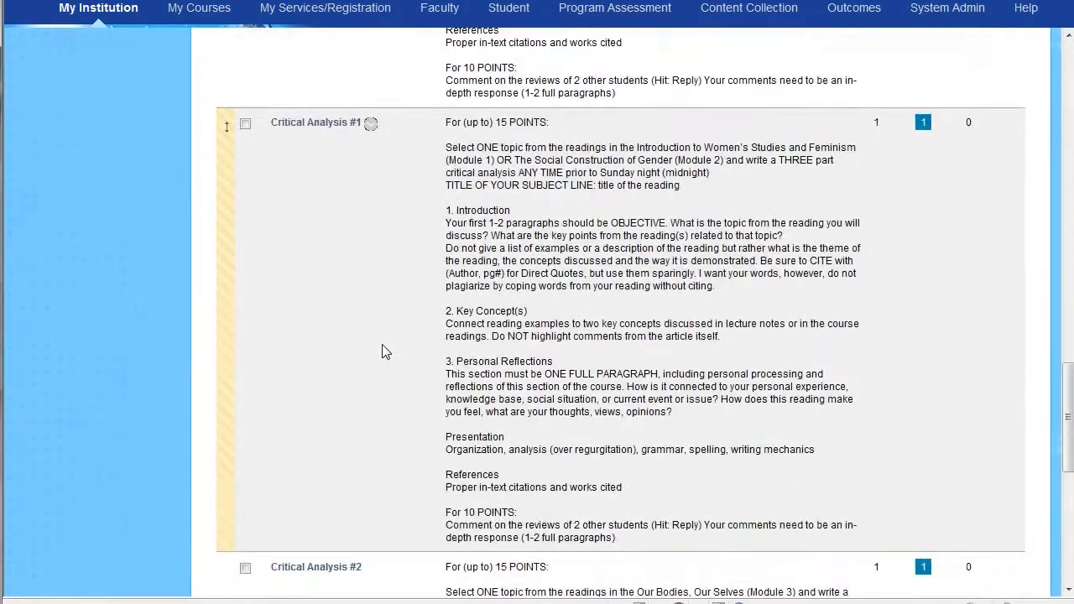
scroll(382, 351, down, 2)
scroll(382, 351, up, 12)
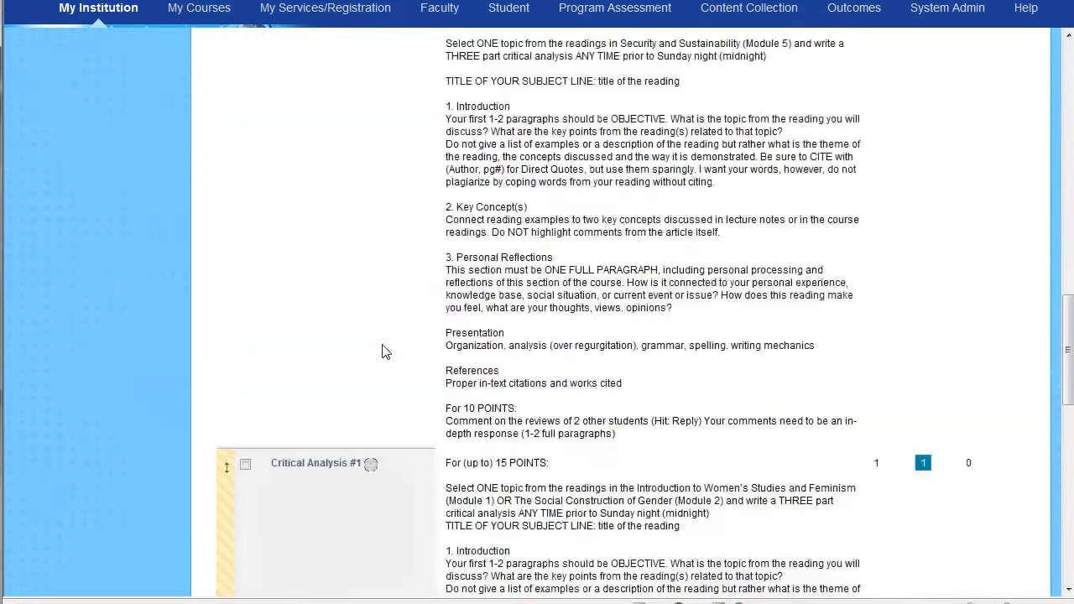
scroll(381, 351, up, 11)
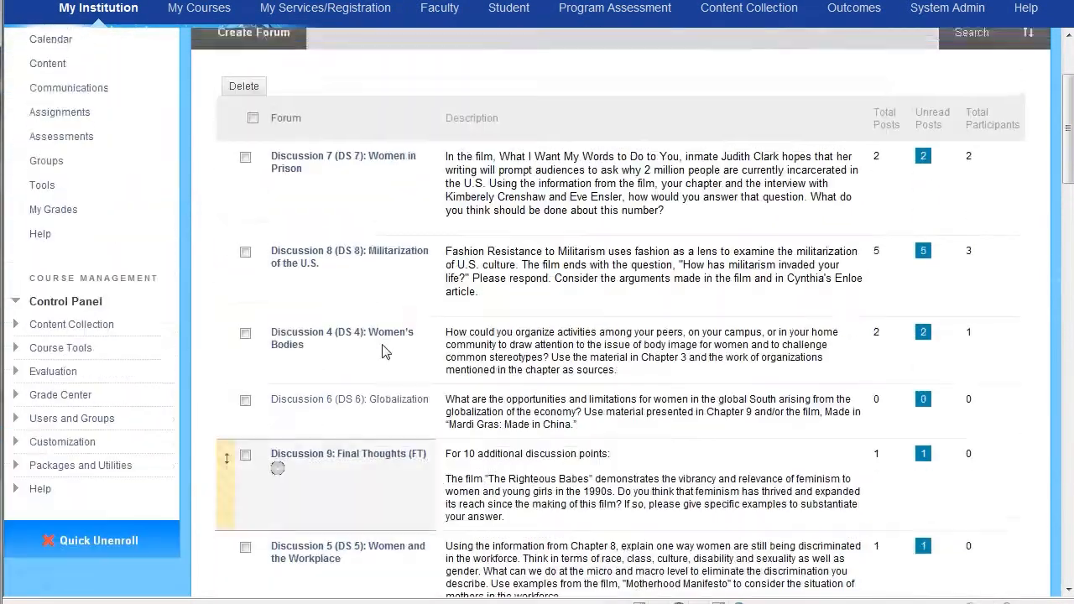
scroll(382, 351, down, 3)
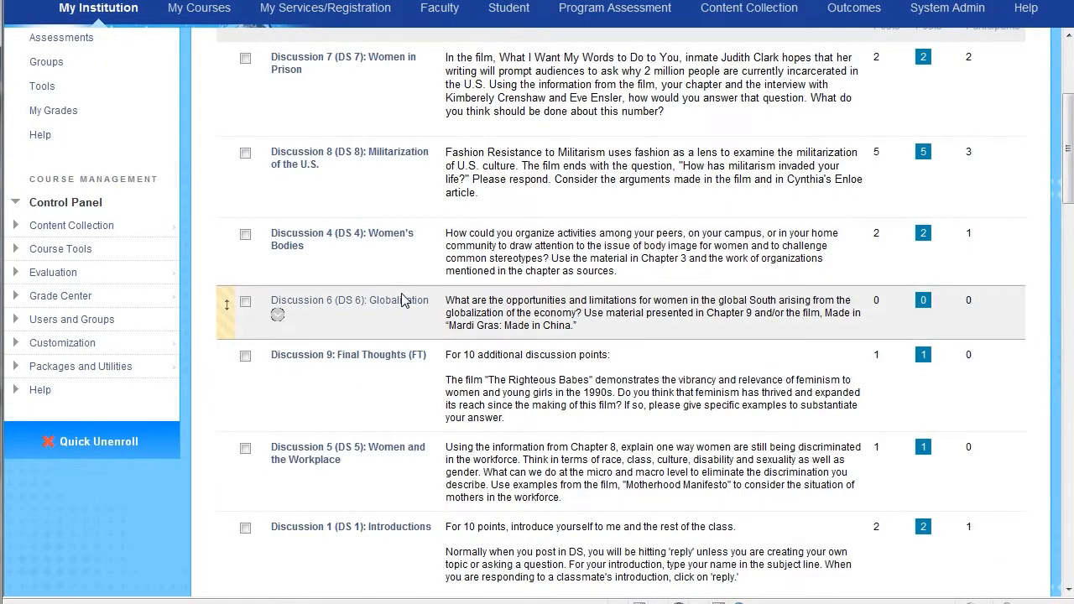
scroll(445, 240, up, 3)
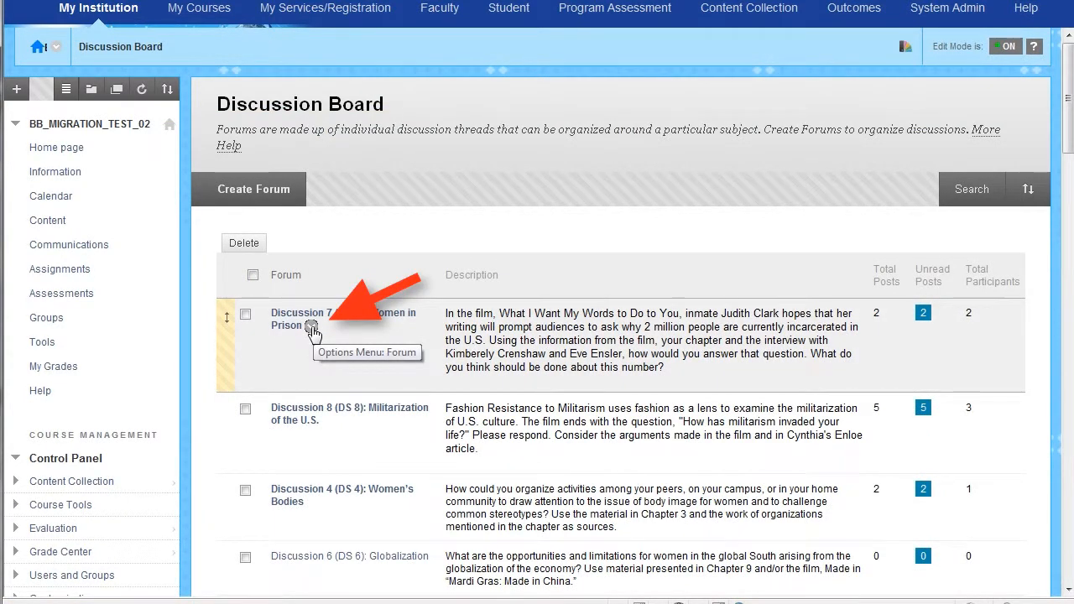
Edit the forum "Discussion 7 (DS 7): Women in Prison" and copy its entire description text
click(311, 326)
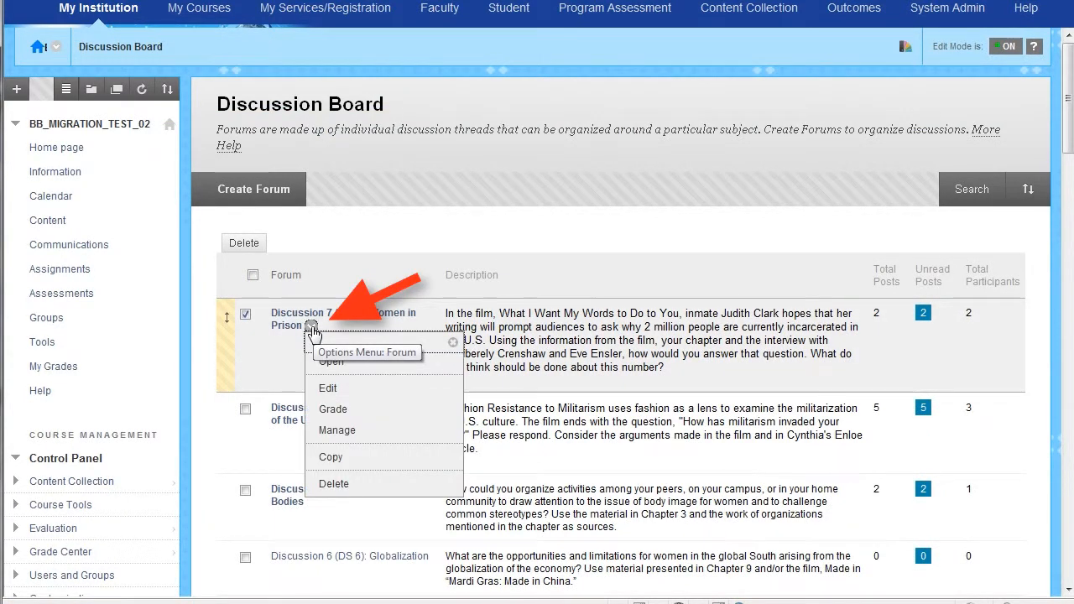
click(343, 390)
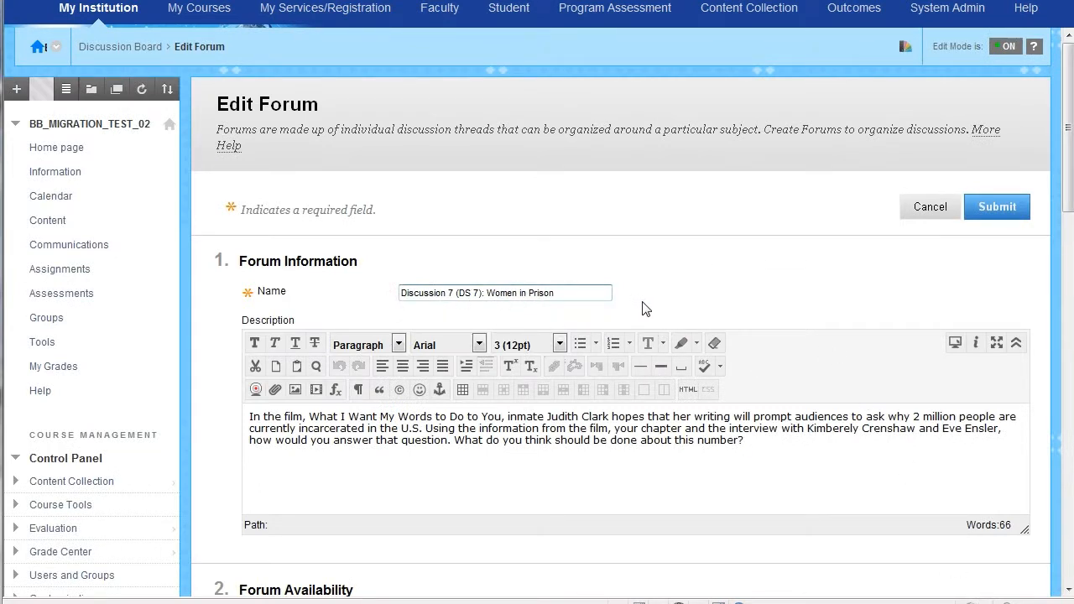
drag(1070, 140, 1067, 180)
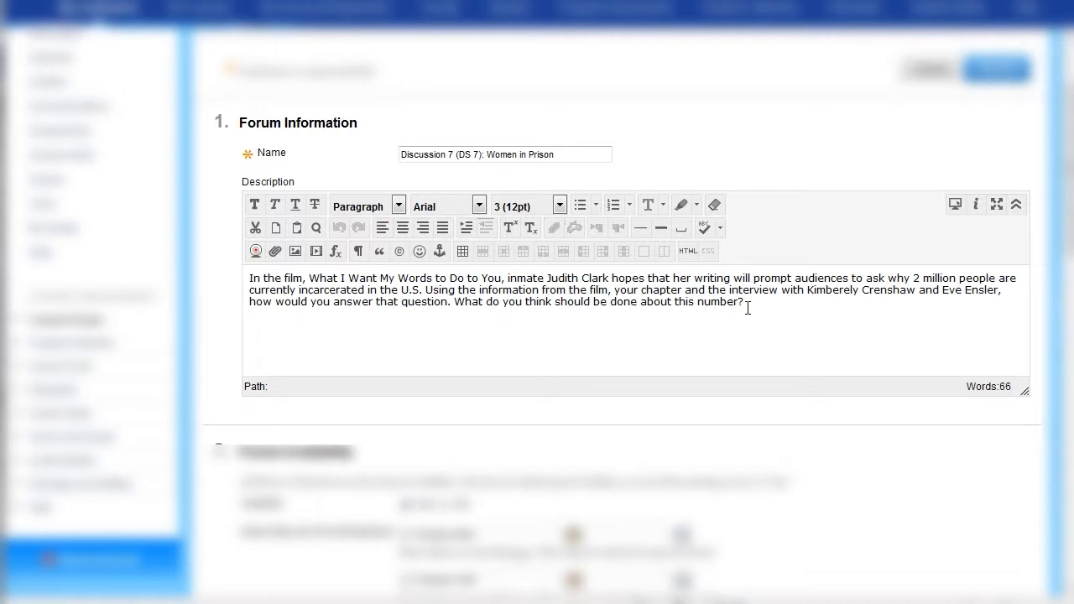
drag(756, 308, 249, 277)
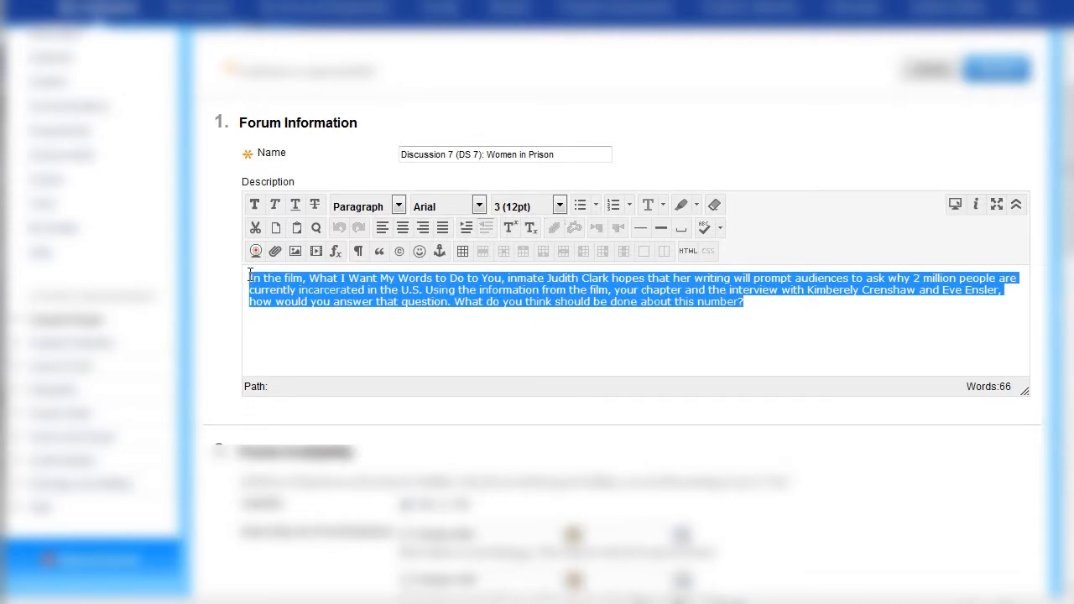
right_click(352, 291)
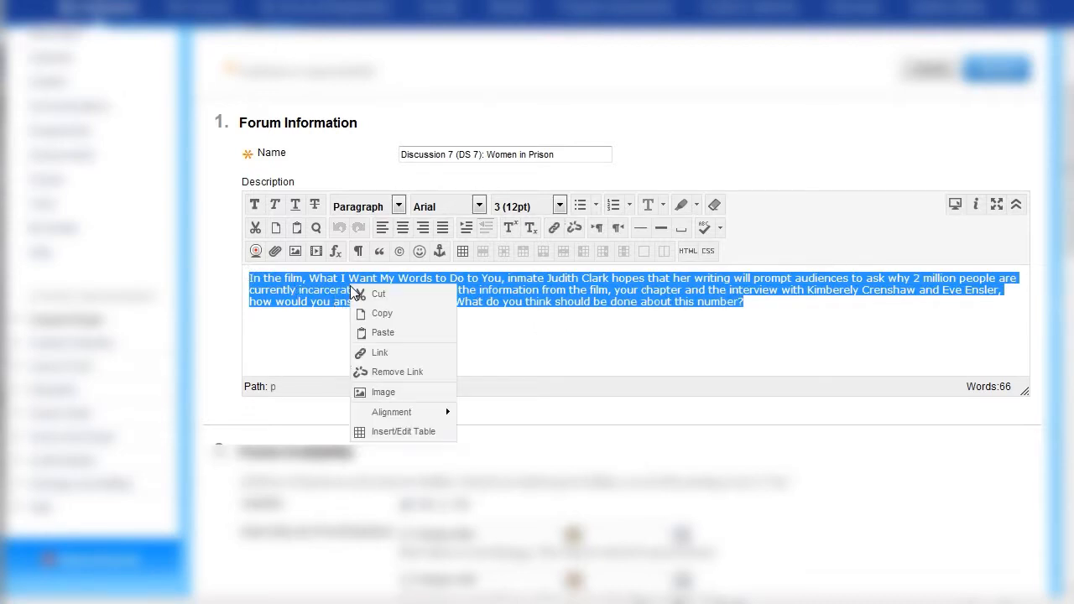
click(382, 314)
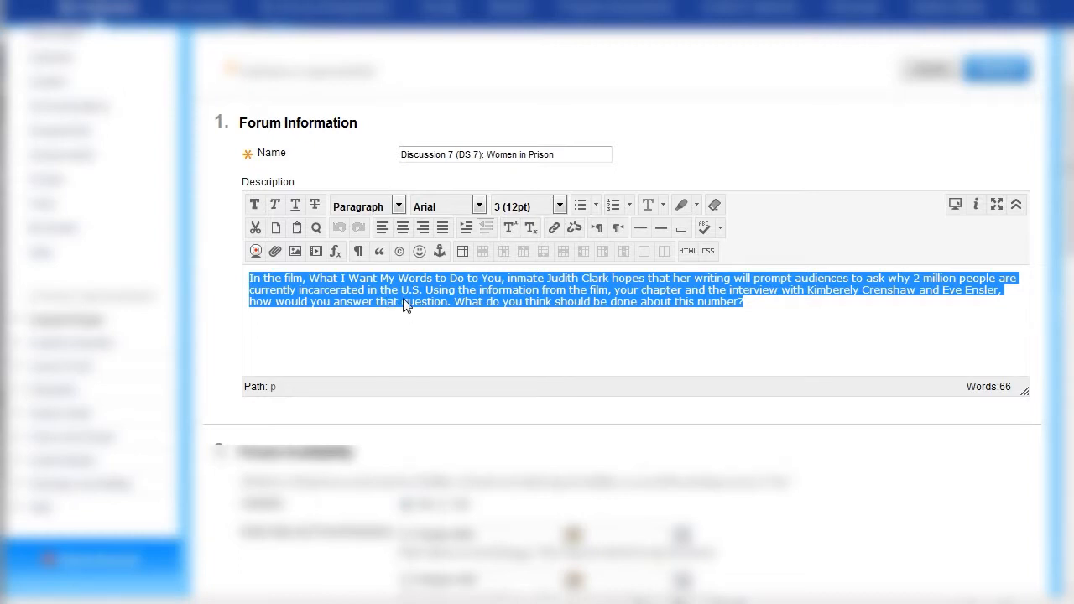
click(764, 305)
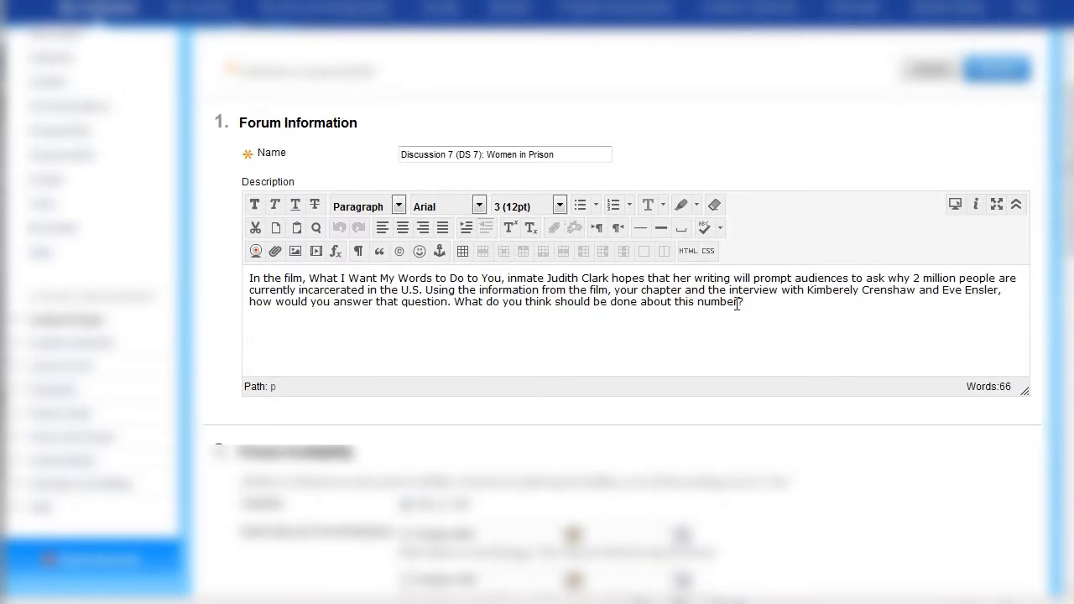
drag(737, 304, 249, 278)
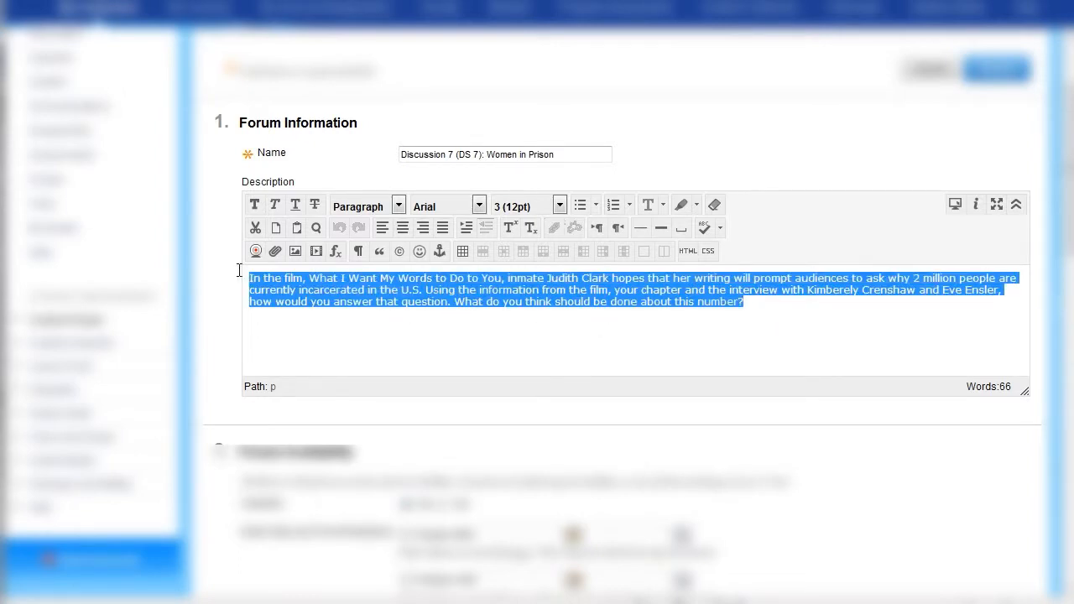
right_click(301, 284)
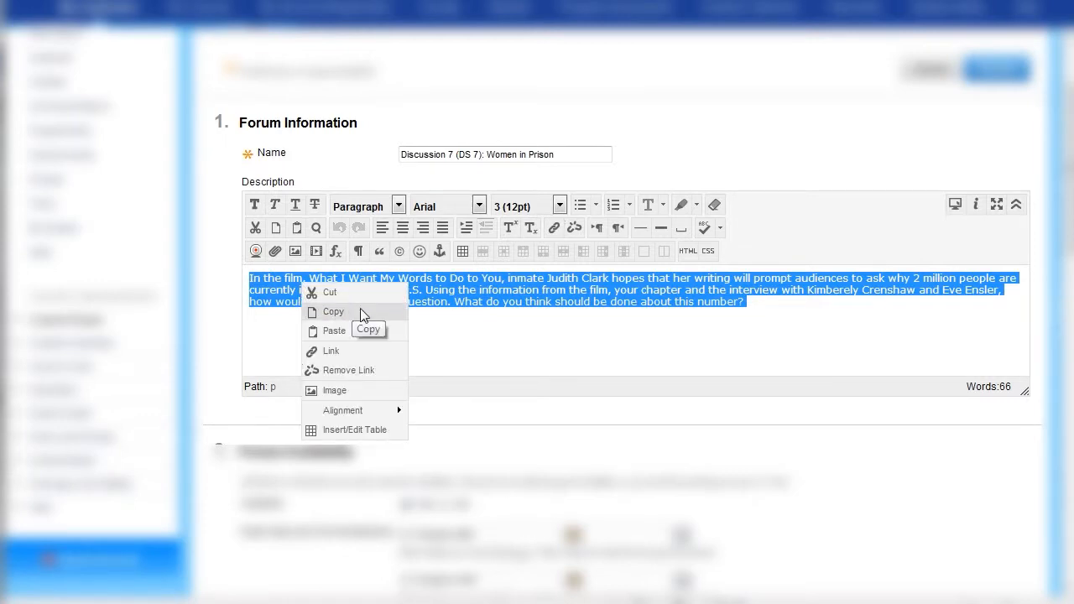
click(551, 348)
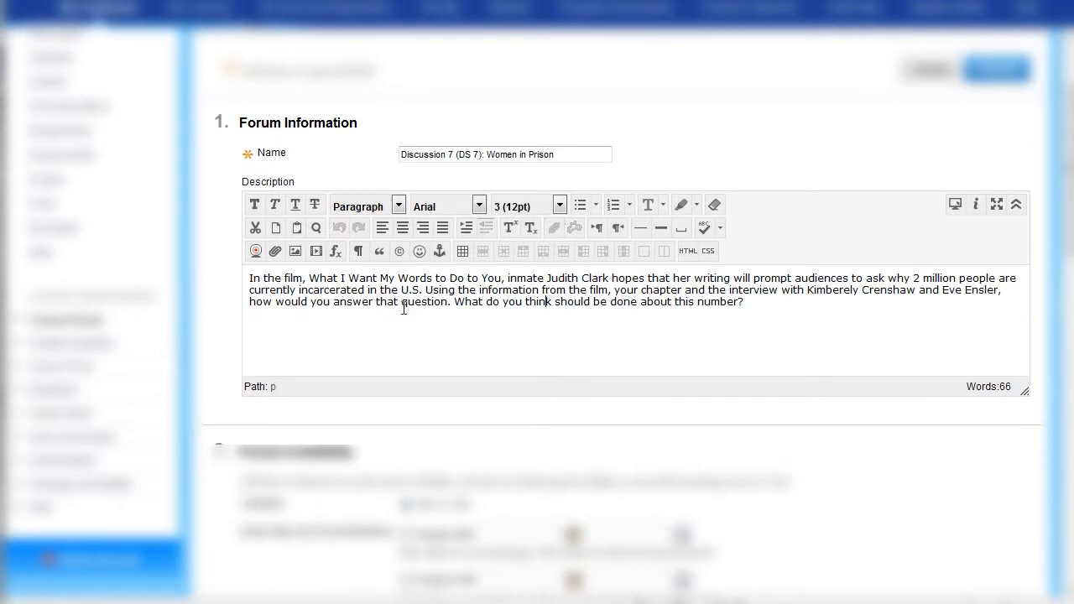
Try the Grade Threads option in the forum settings, and switch grading back to Grade Discussion Forum
scroll(451, 290, down, 1)
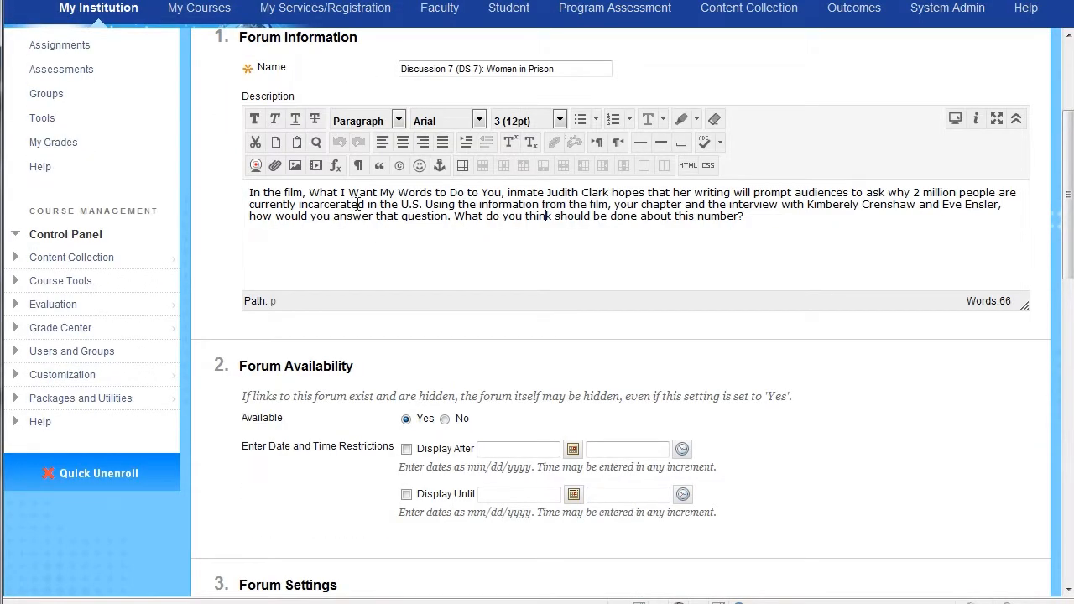
scroll(415, 243, down, 2)
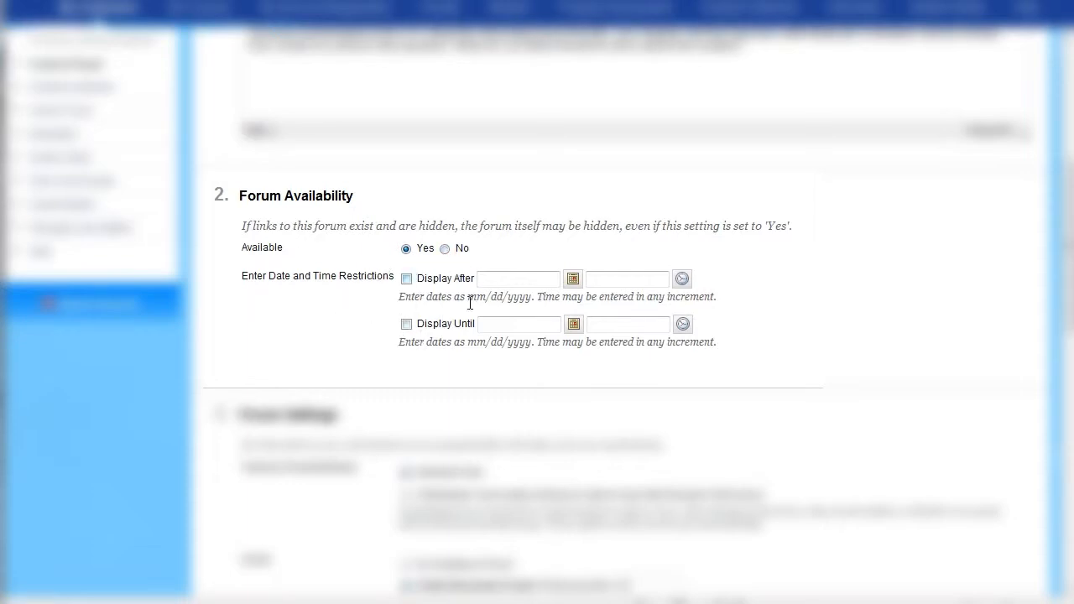
scroll(503, 336, down, 2)
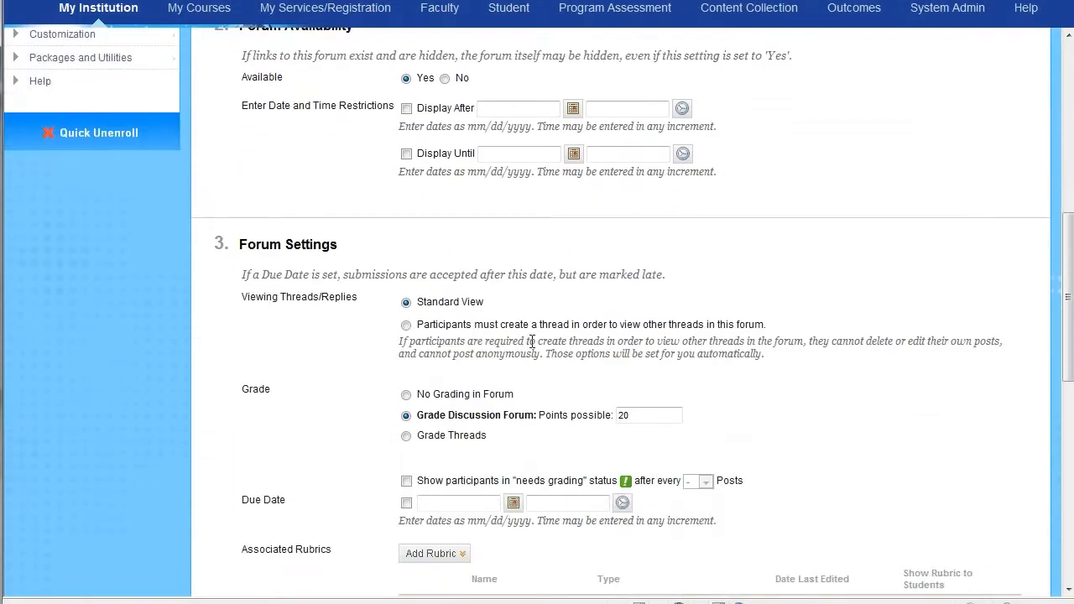
scroll(373, 360, down, 2)
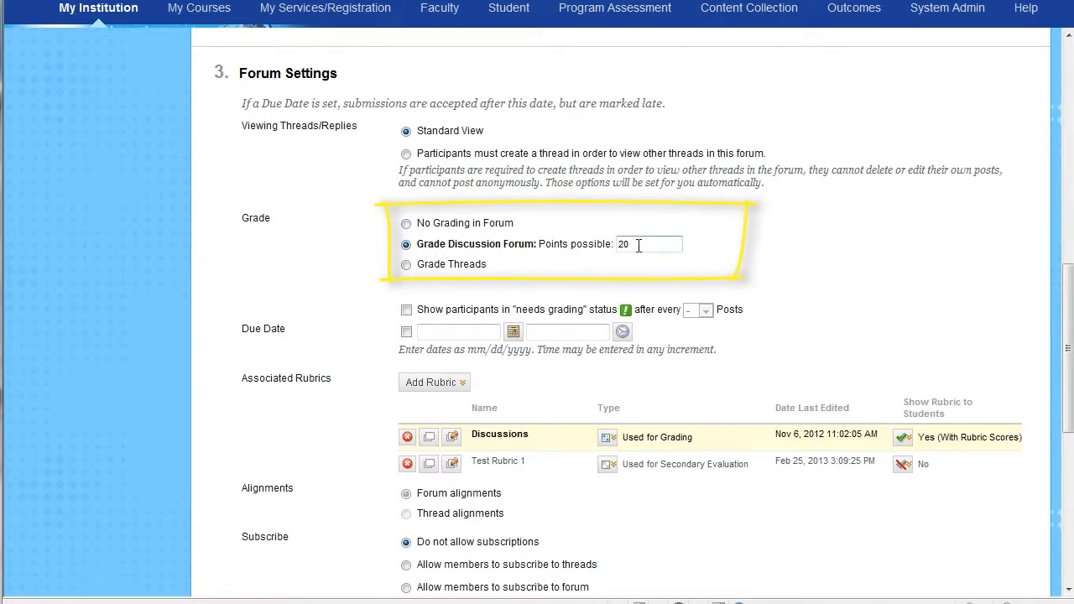
click(407, 265)
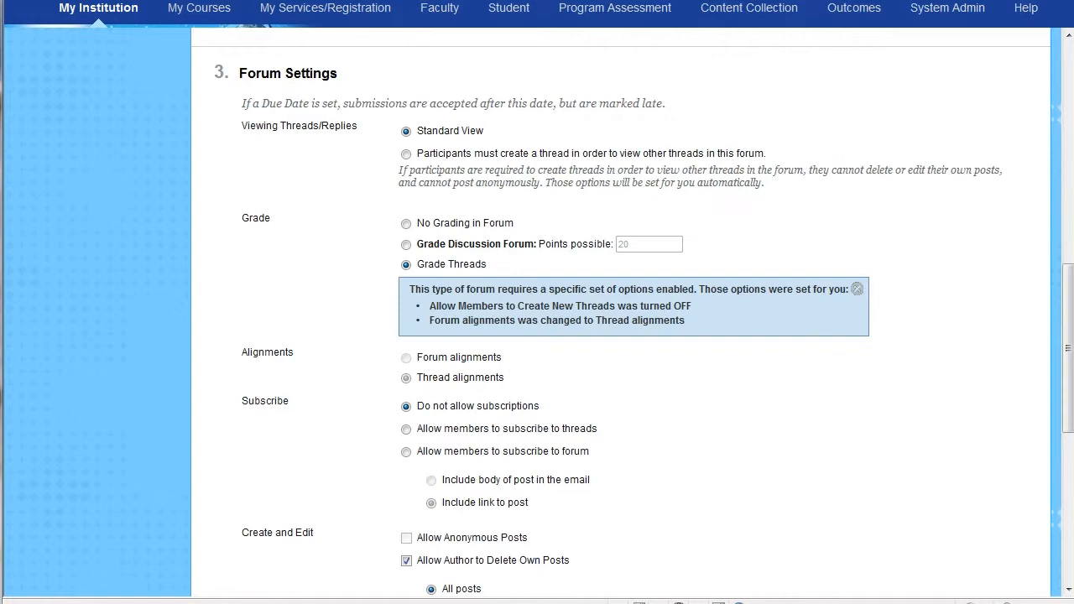
click(406, 245)
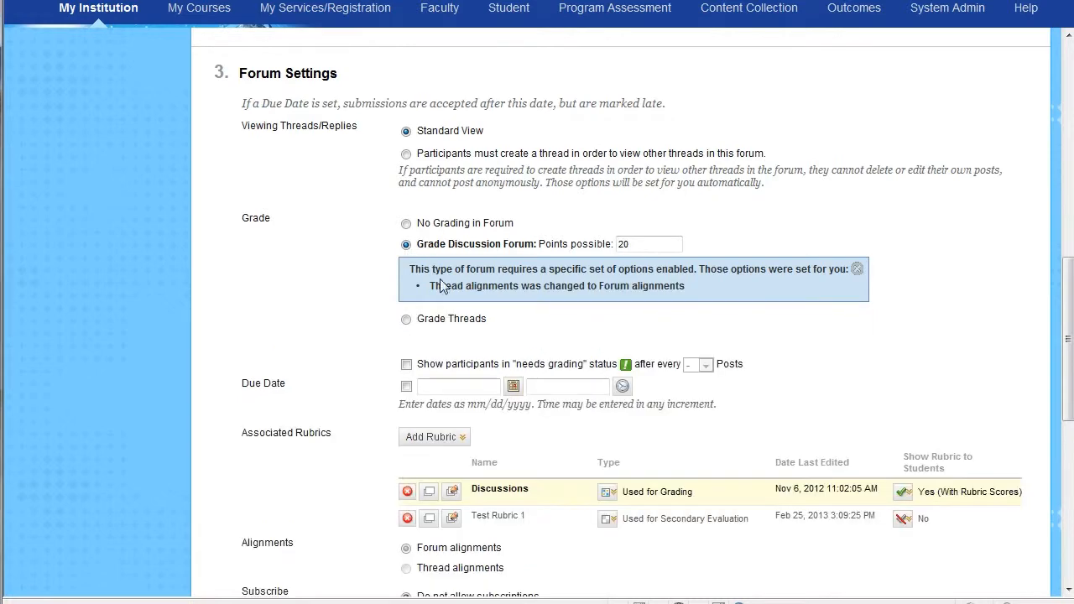
Examine the forum's due date, the Add Rubric choices, and the Create and Edit and Additional Options settings
scroll(338, 305, down, 3)
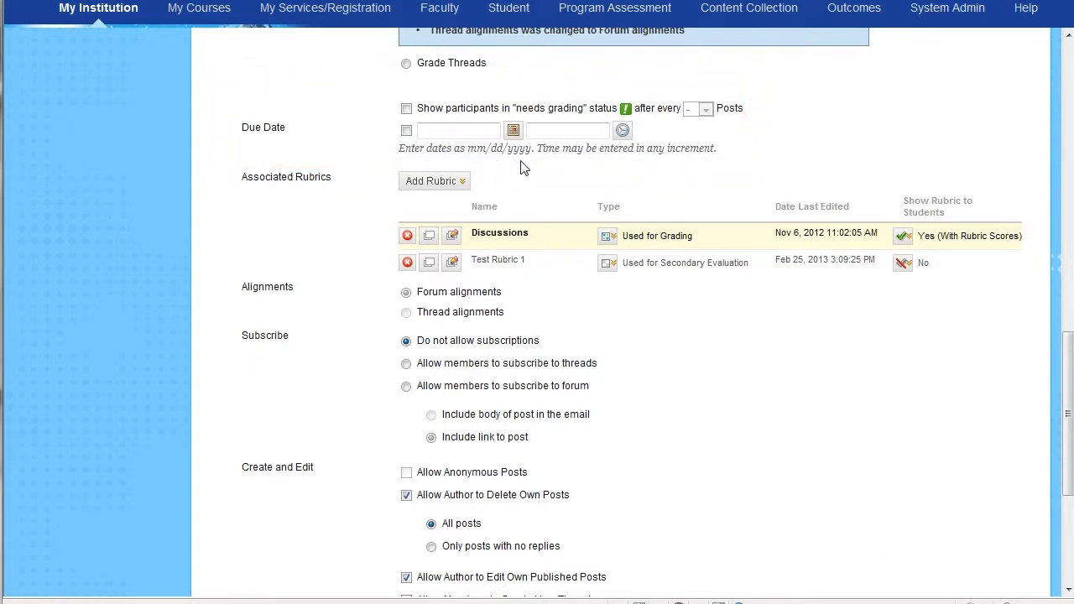
click(430, 185)
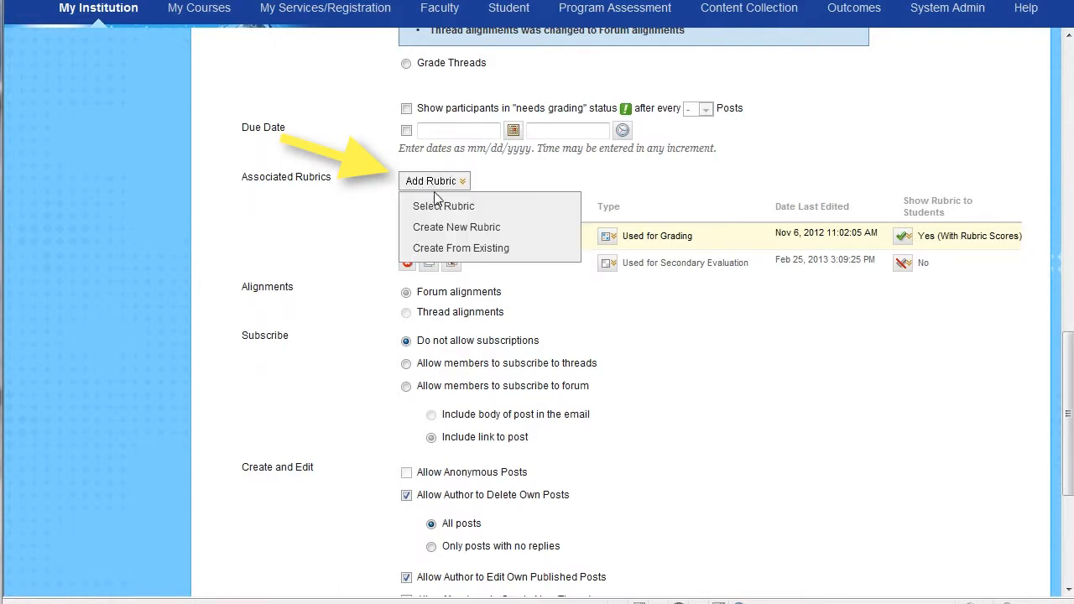
mouse_move(457, 185)
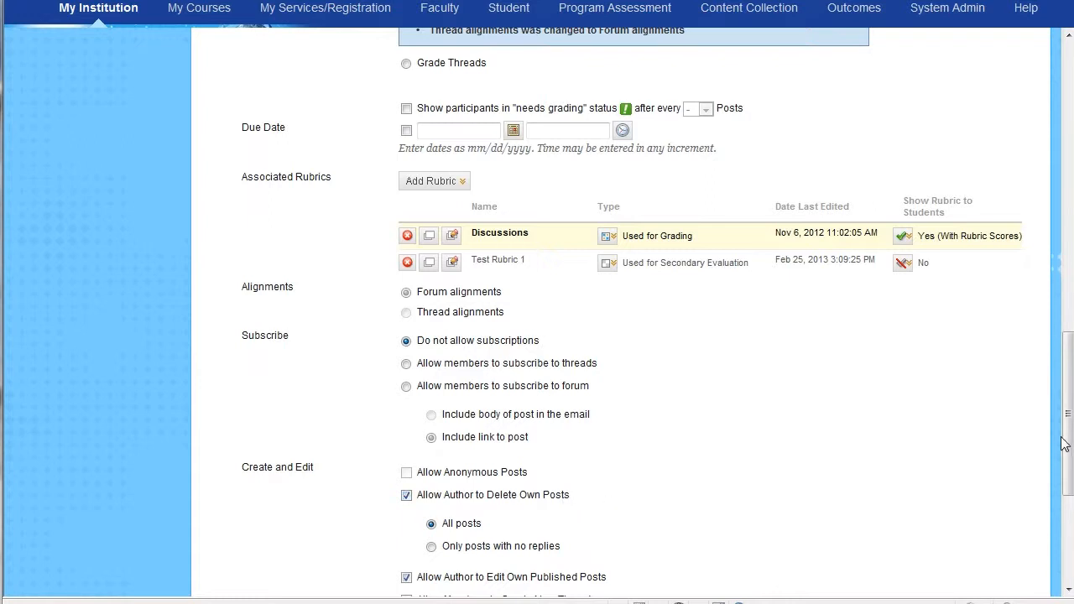
drag(1065, 446, 1065, 513)
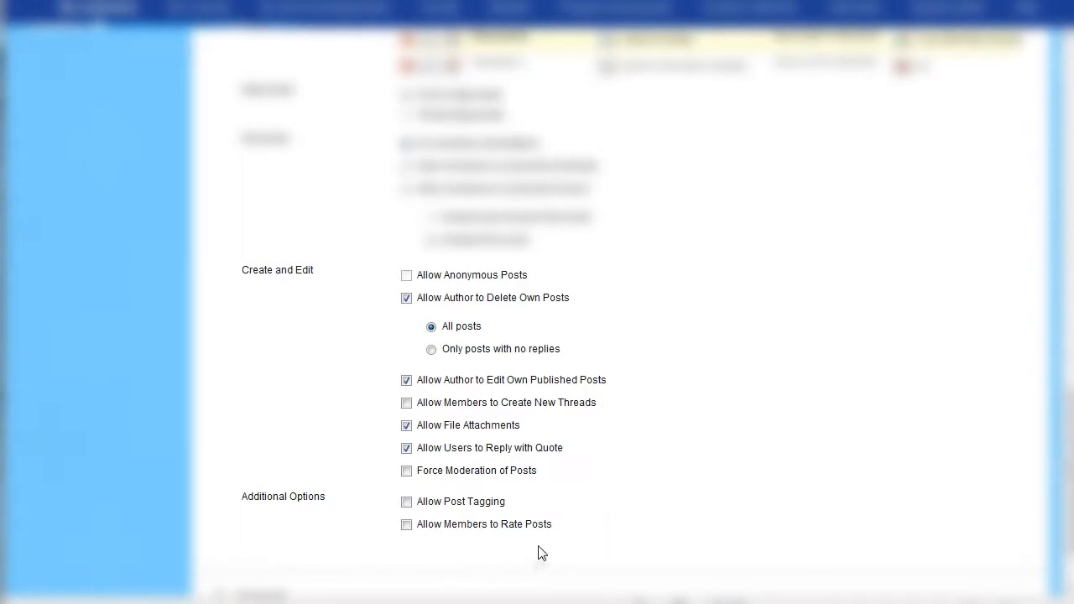
scroll(587, 545, down, 2)
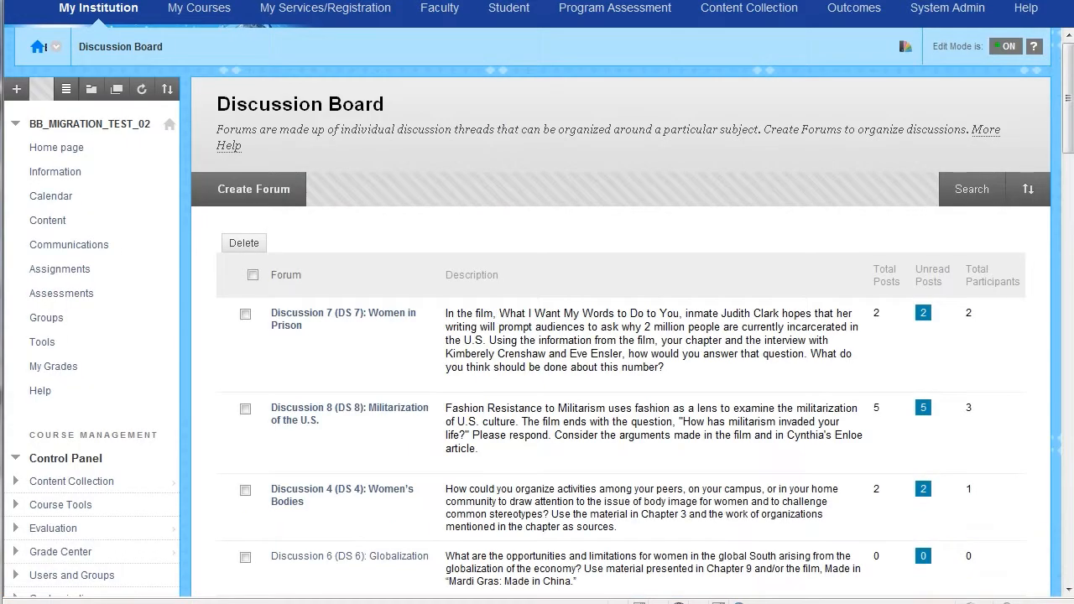
Open the forum "Discussion 7 (DS 7): Women in Prison" from the Discussion Board
click(311, 327)
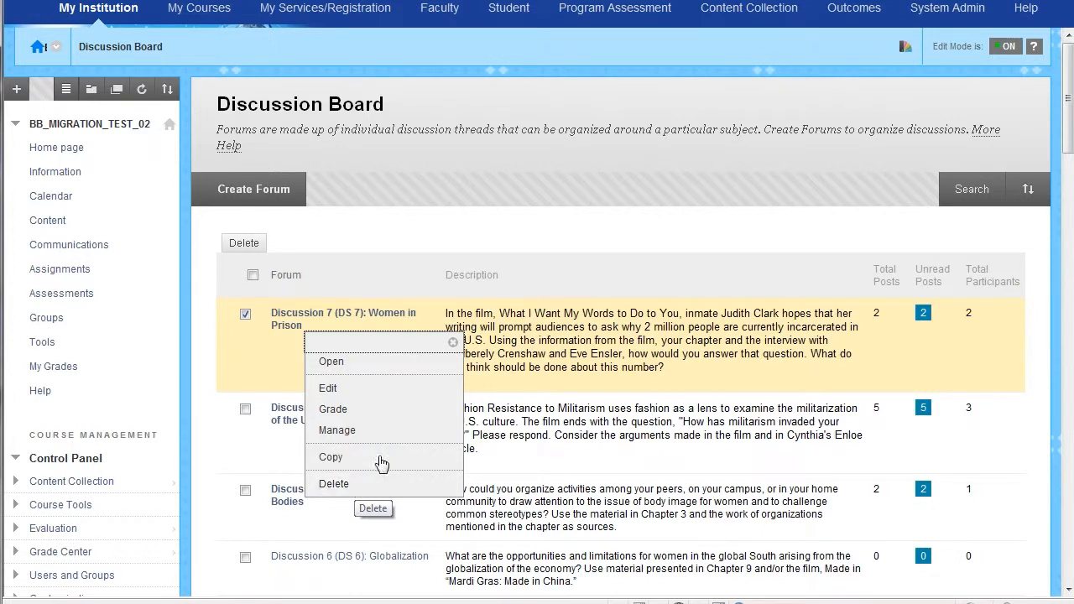
click(359, 364)
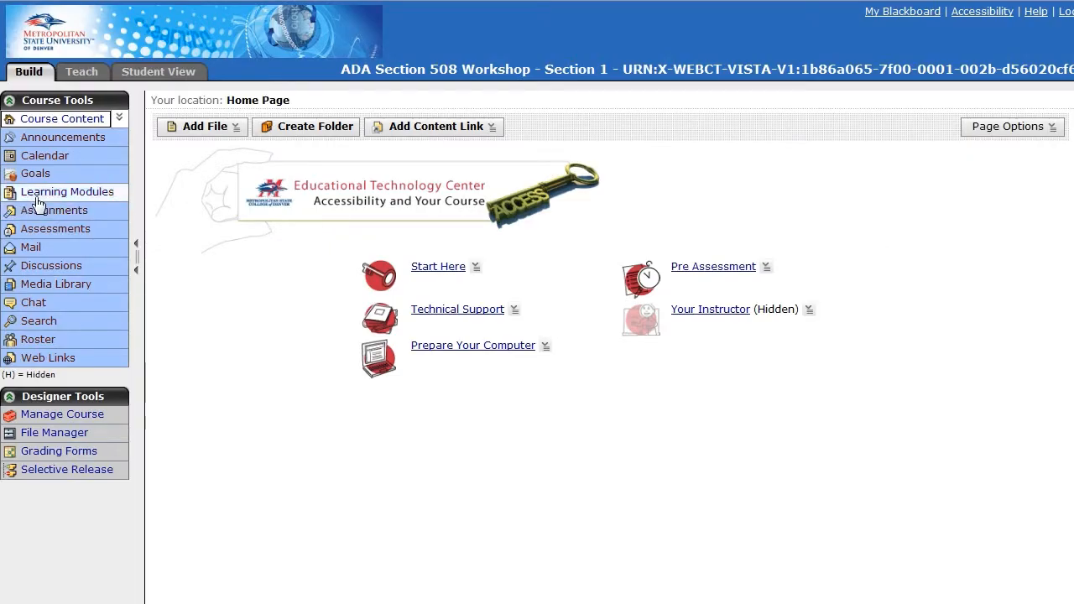
In the old course ADA Section 508 Workshop, open the Resource Reflections topic under Module 1 of the Discussions
click(66, 267)
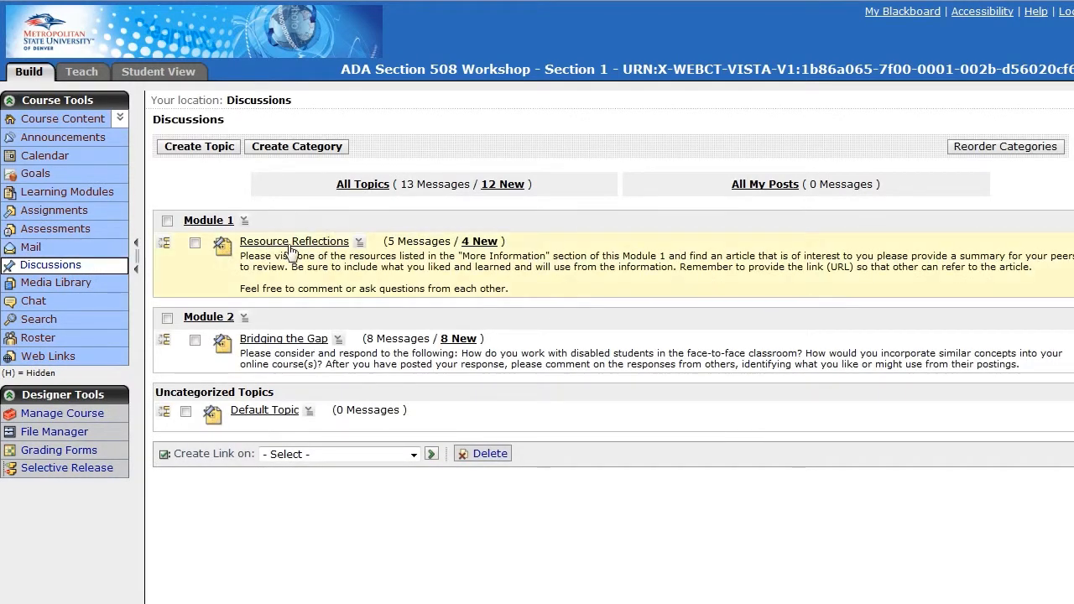
click(292, 242)
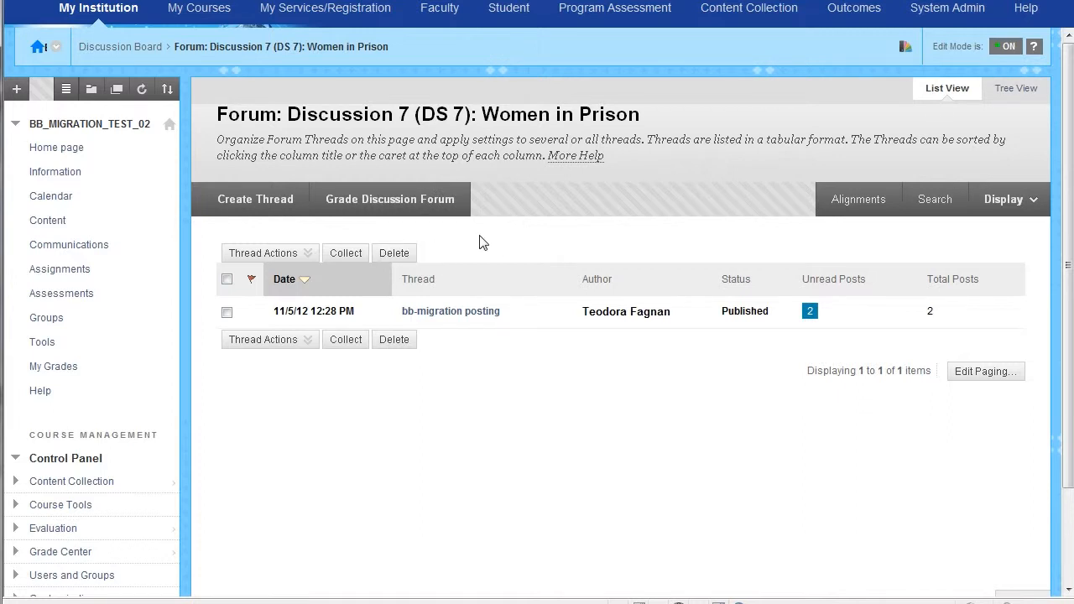
Post a thread with the subject "Instructions" and the copied forum description as its message in the Discussion 7 forum, and open it
click(263, 205)
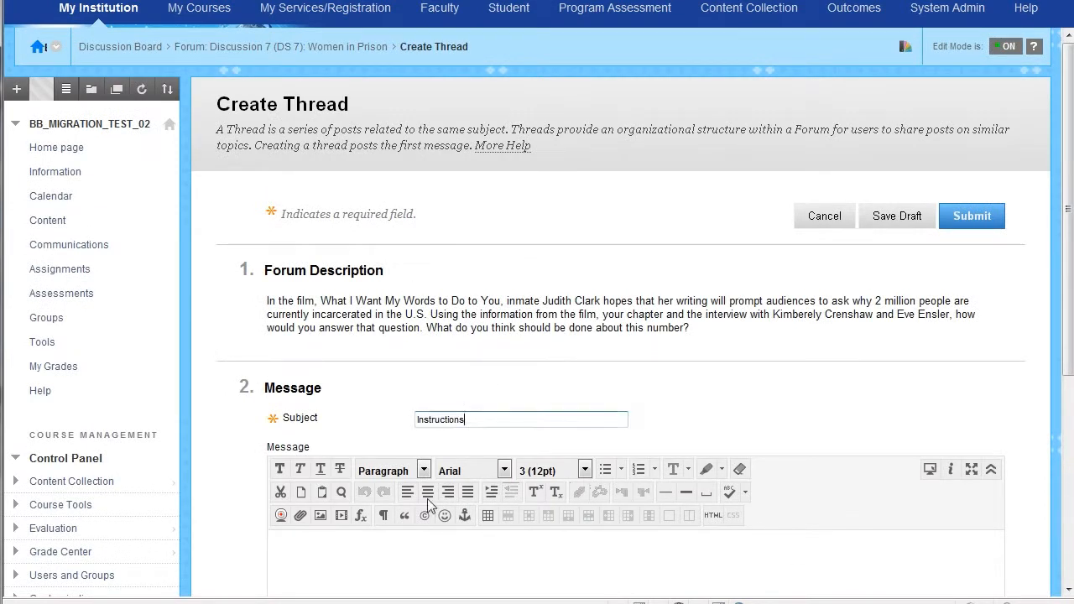
click(350, 547)
scroll(342, 549, down, 3)
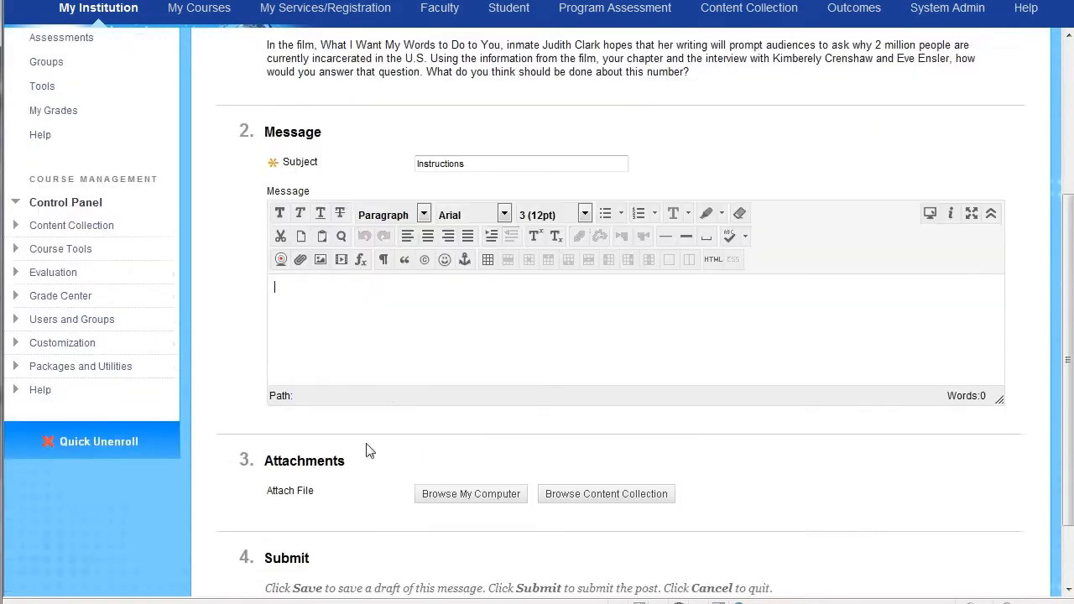
right_click(303, 311)
click(344, 351)
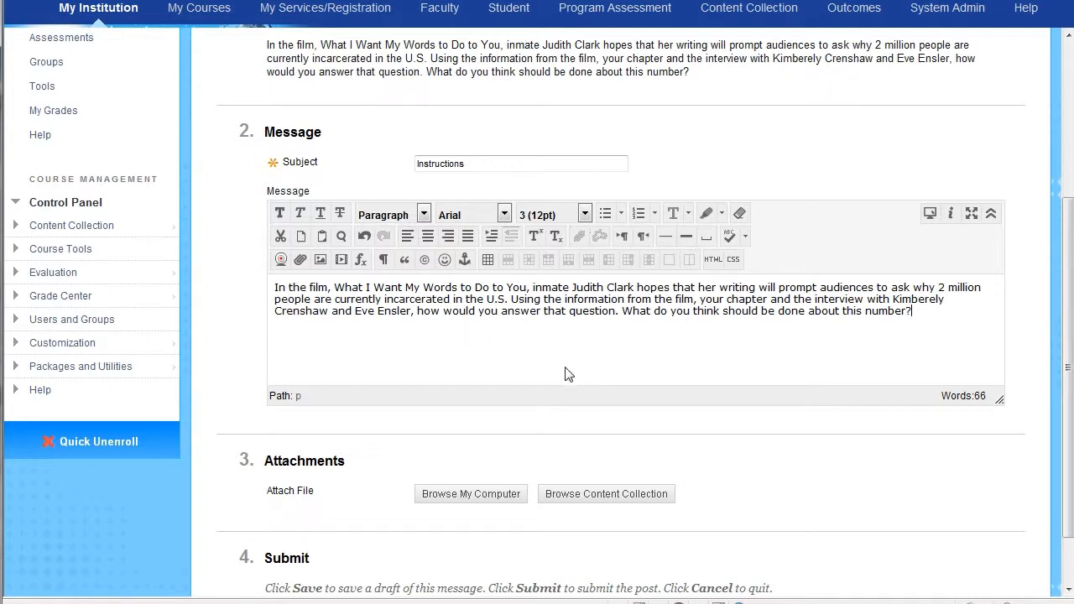
scroll(652, 413, down, 1)
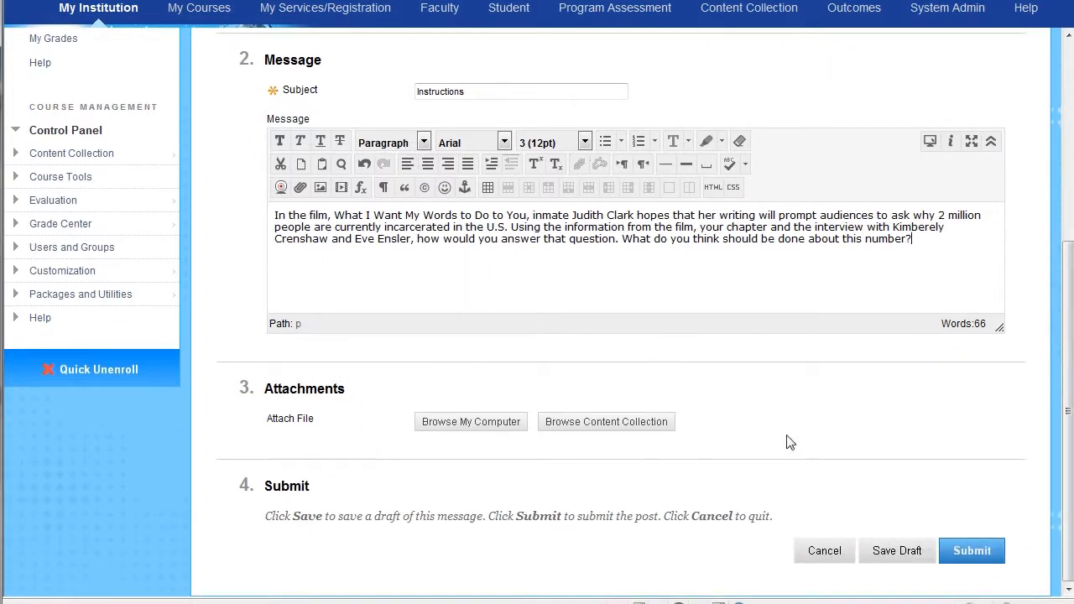
click(986, 555)
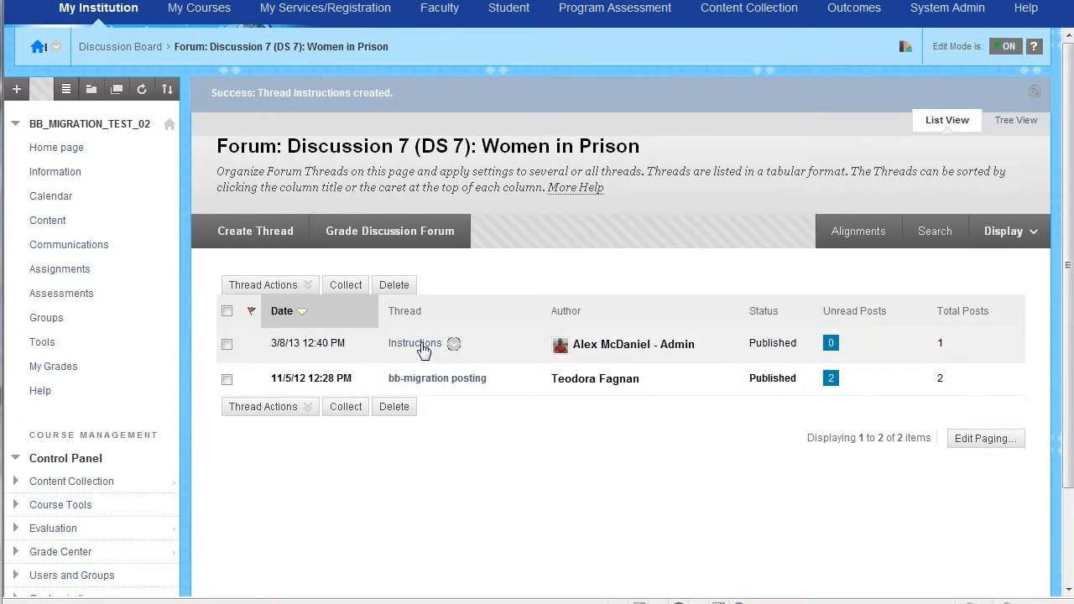
click(428, 353)
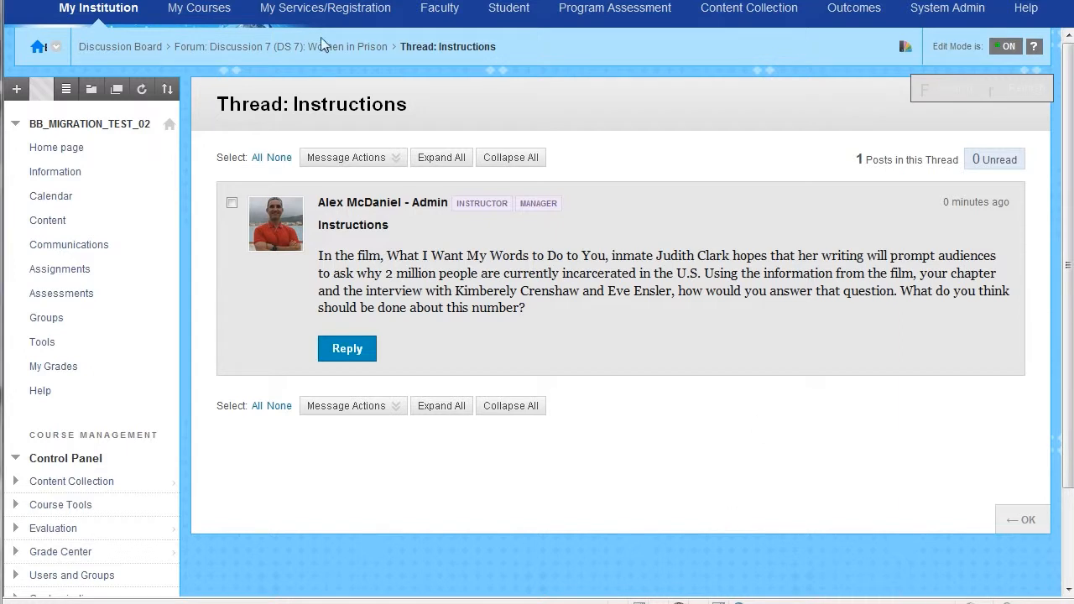
Return to the Discussion Board and open the thread "Crazy Horse" in the forum "Discussion 4 (DS 4): Women's Bodies"
click(119, 47)
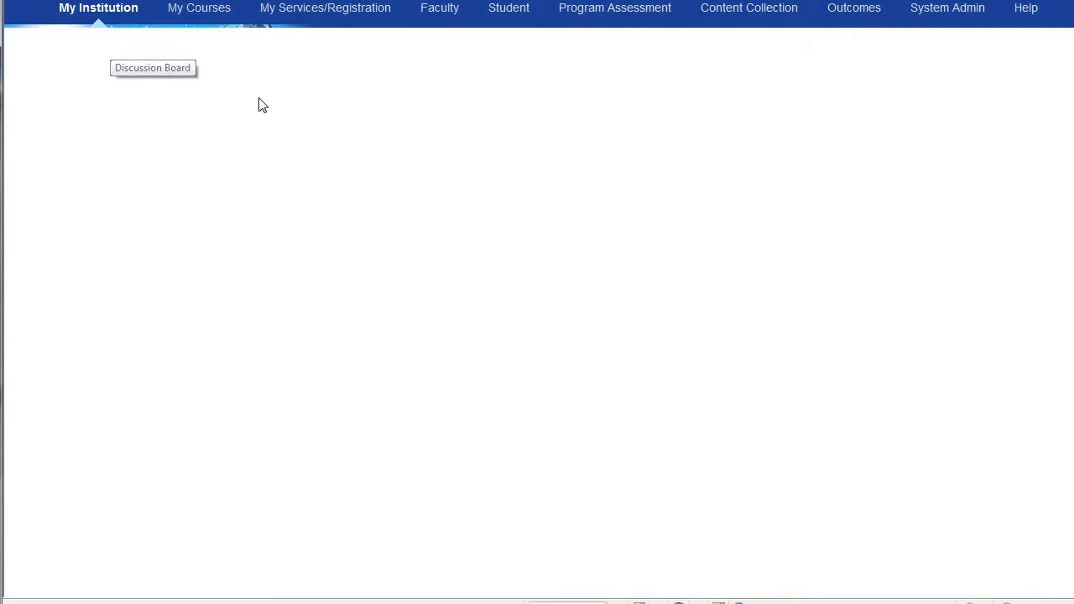
scroll(592, 479, down, 2)
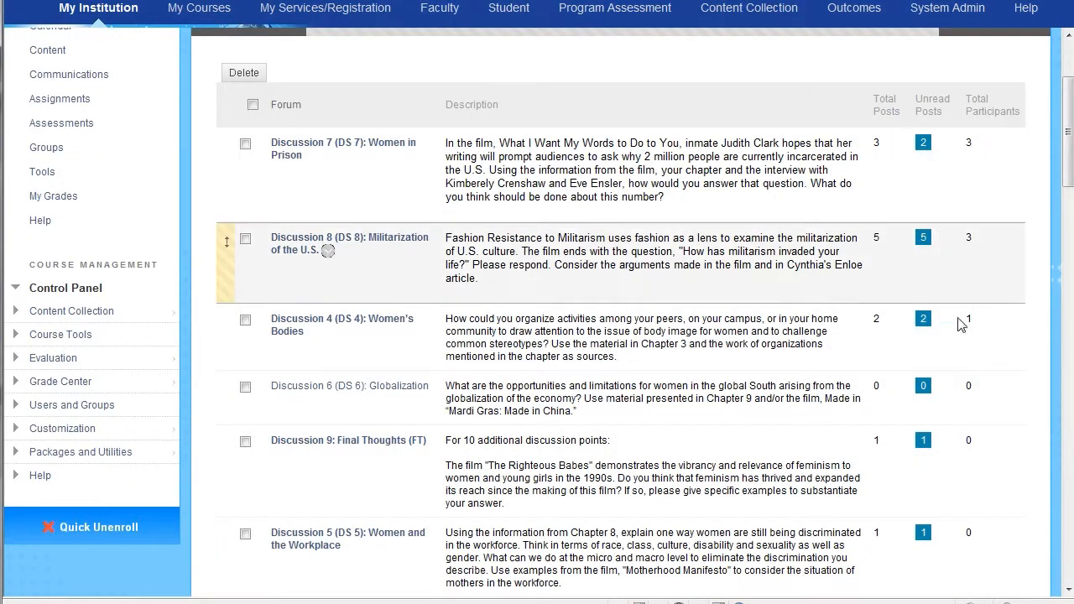
click(370, 326)
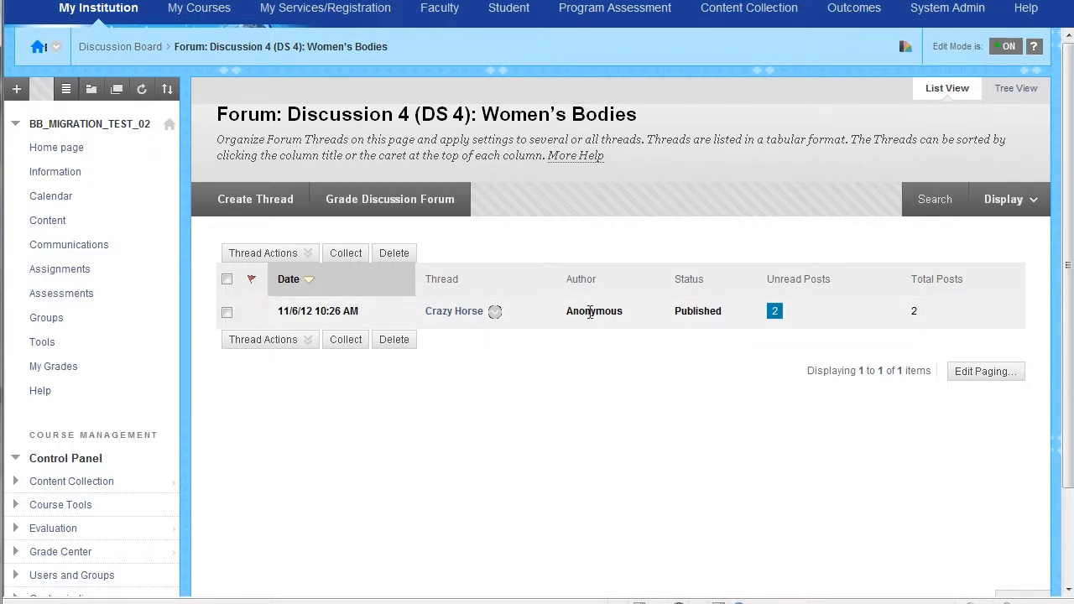
click(474, 314)
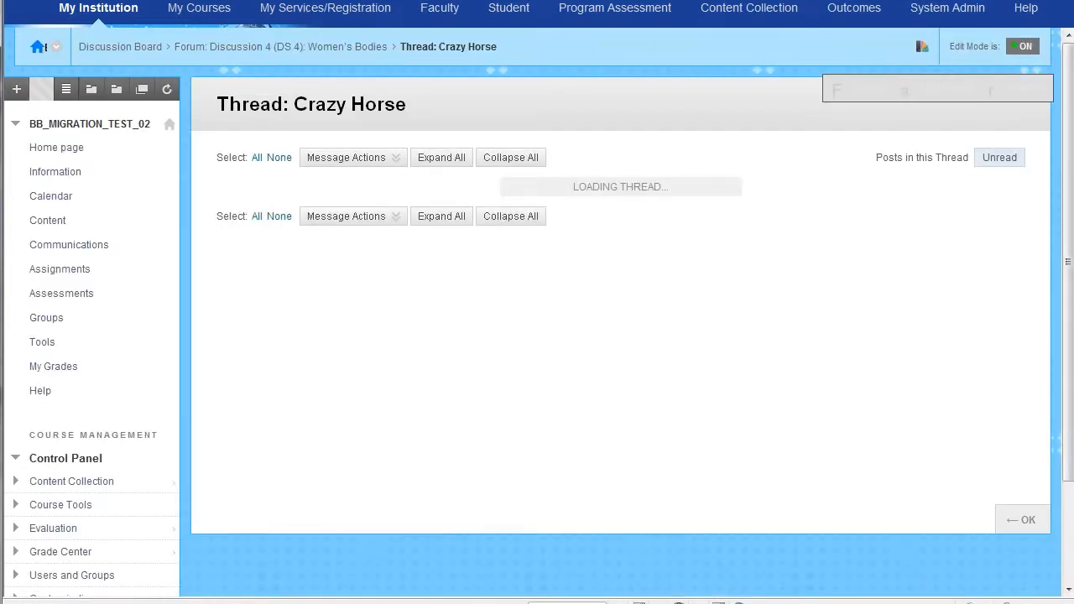
Open the anonymous "Crazy Horse" post for editing, review its subject and message, and submit it
mouse_move(401, 221)
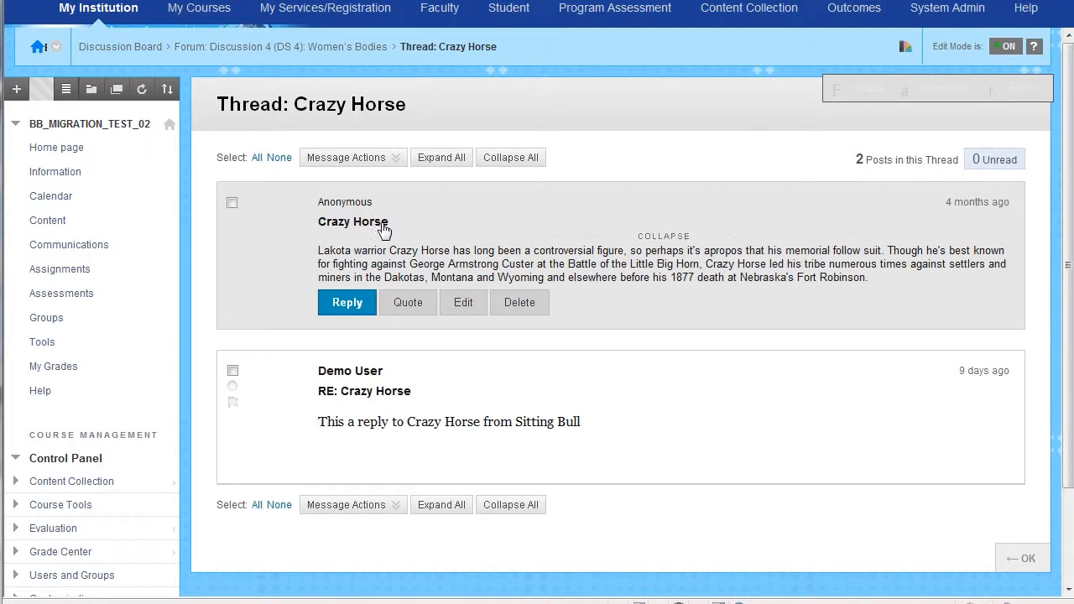
mouse_move(361, 256)
click(461, 303)
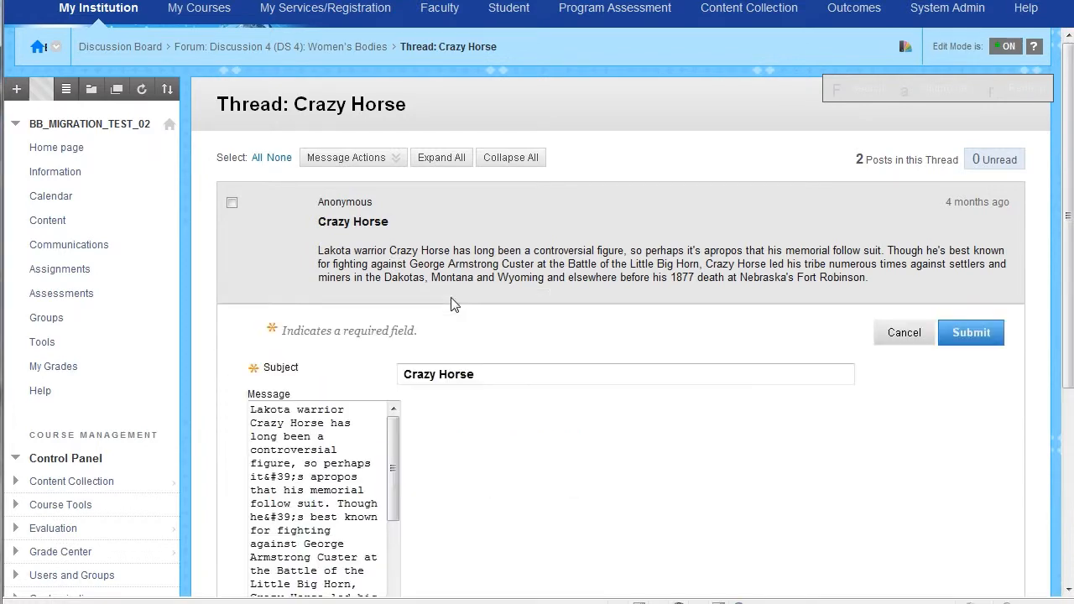
scroll(503, 382, down, 2)
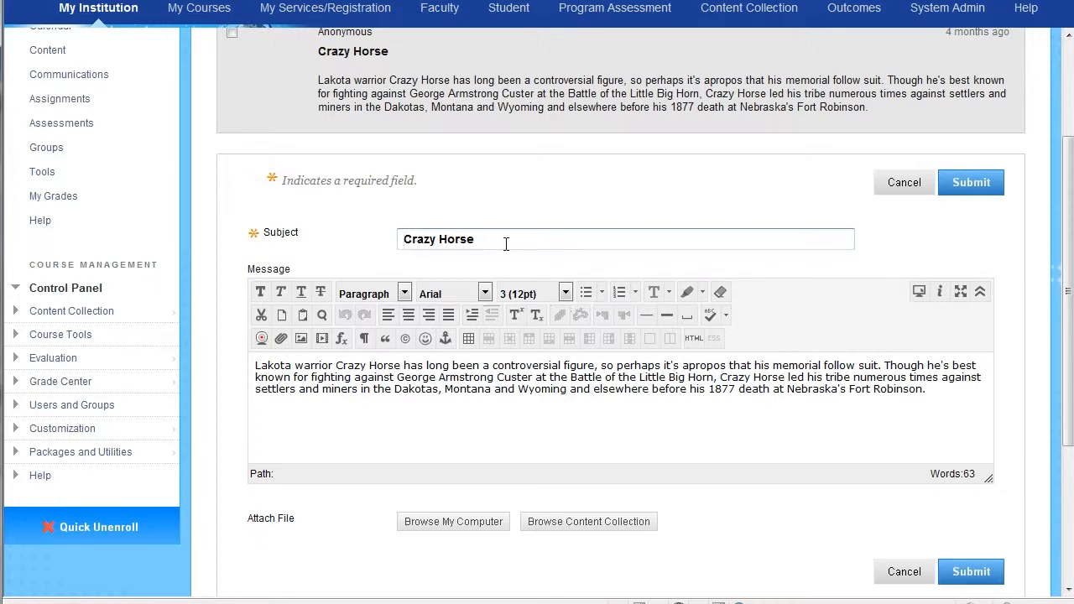
click(970, 185)
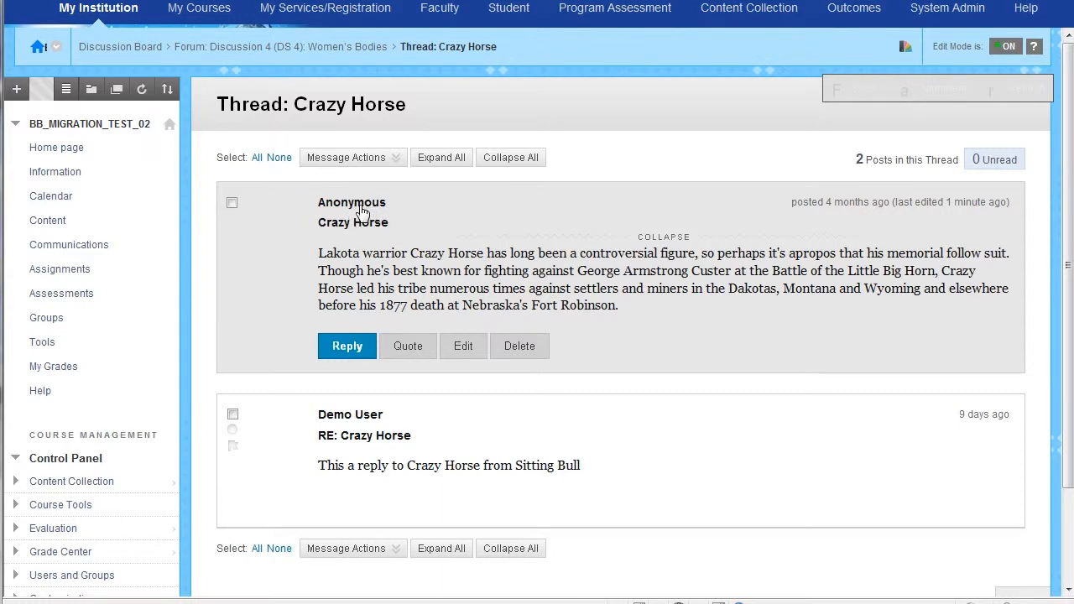
Copy the entire message text of the anonymous "Crazy Horse" post
drag(316, 259, 320, 253)
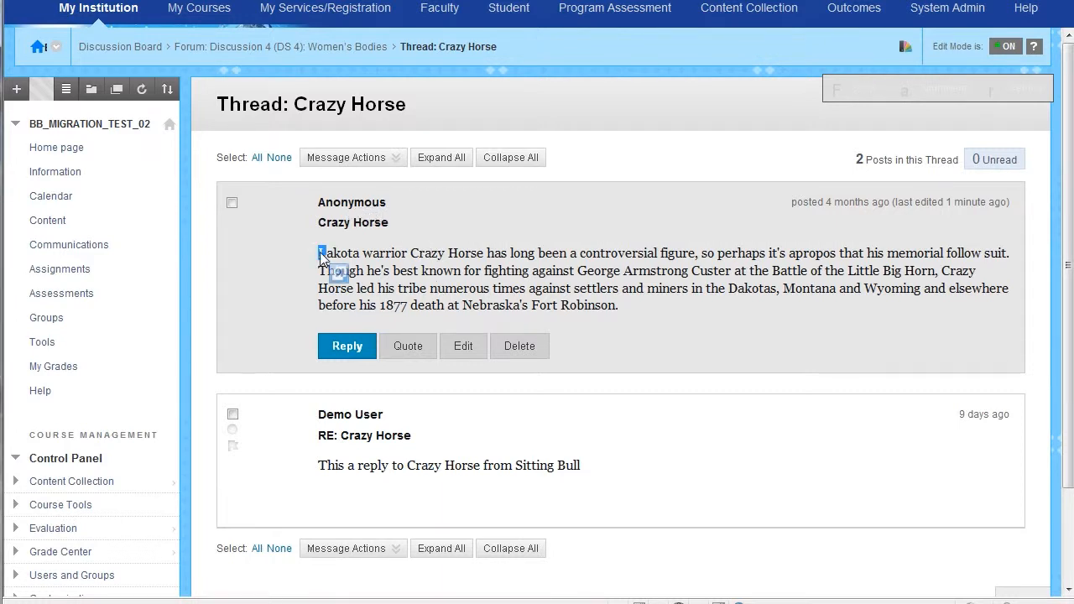
click(321, 253)
drag(626, 307, 331, 254)
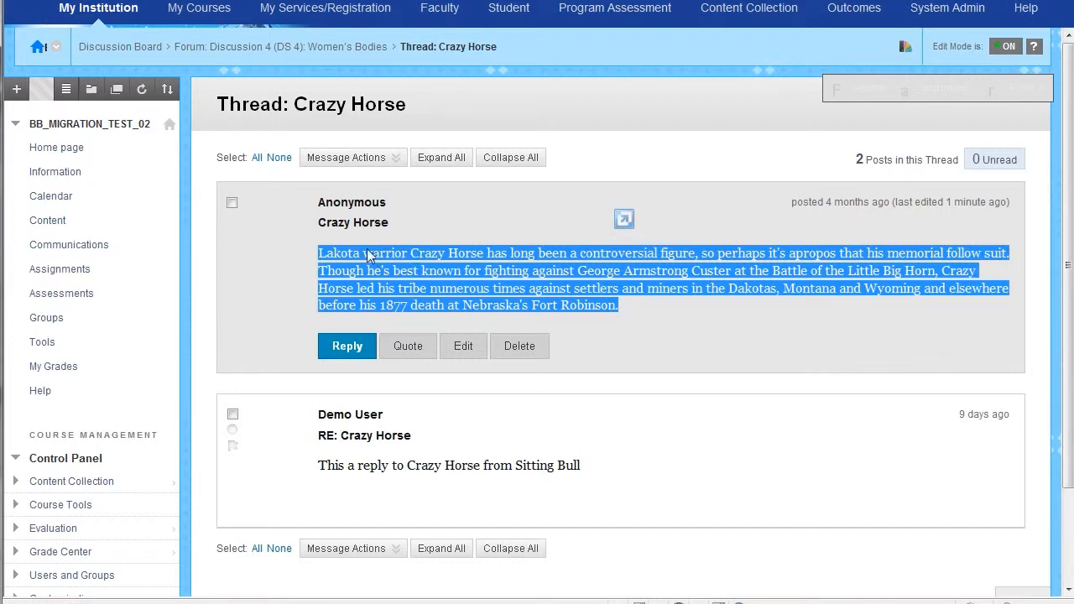
right_click(410, 279)
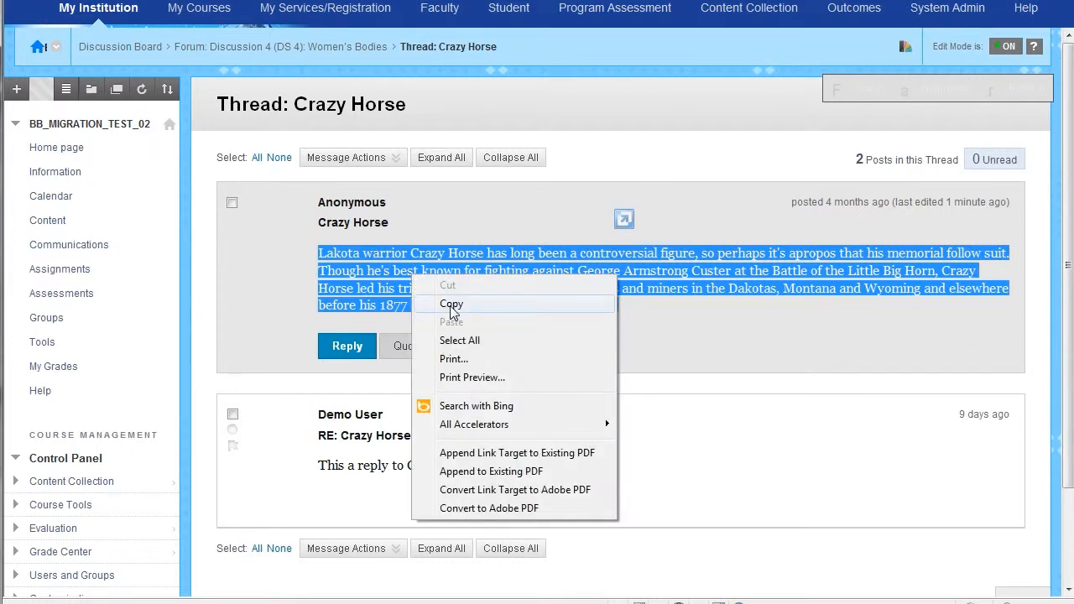
click(453, 304)
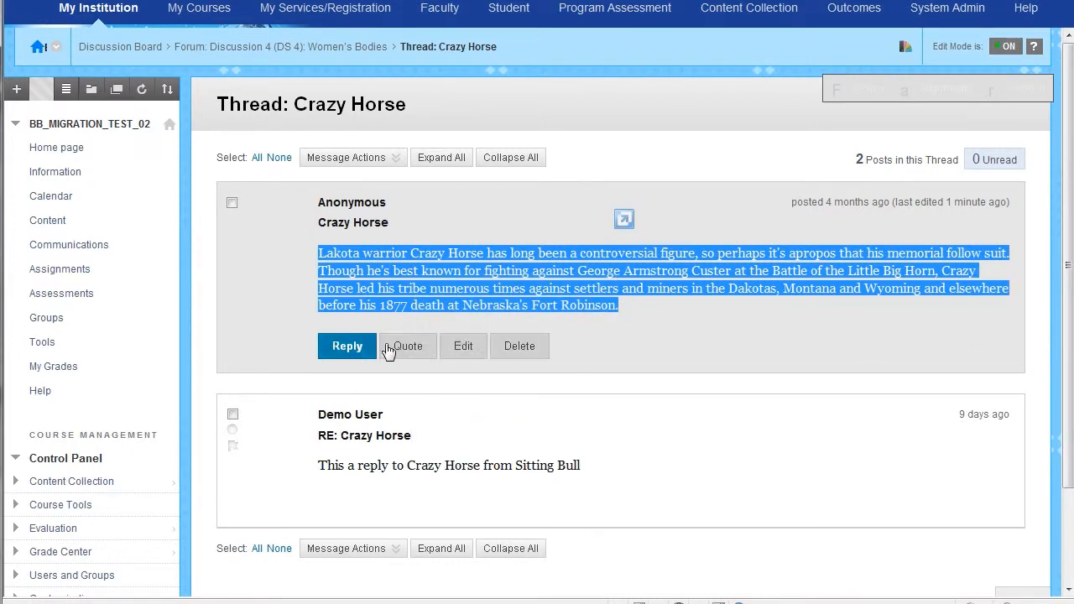